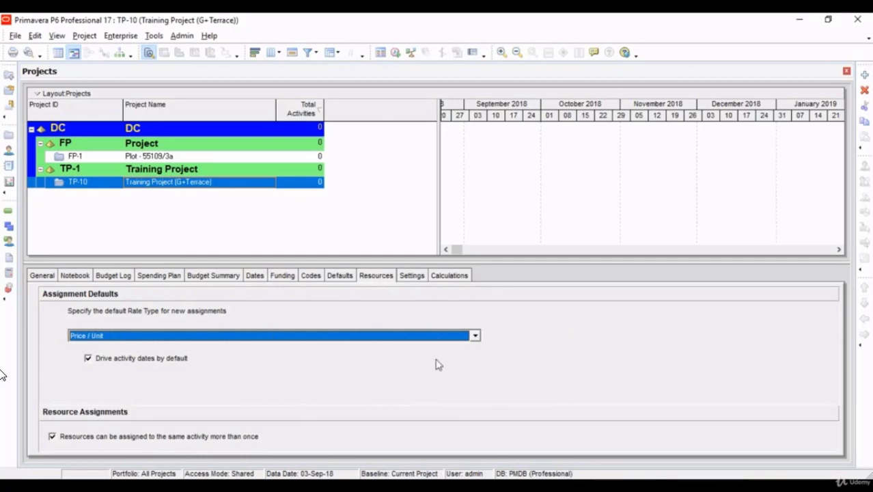
# Review the TP-10 project's earned value baseline, critical activity definition options (total float and longest path) and calculation settings.
pyautogui.click(411, 276)
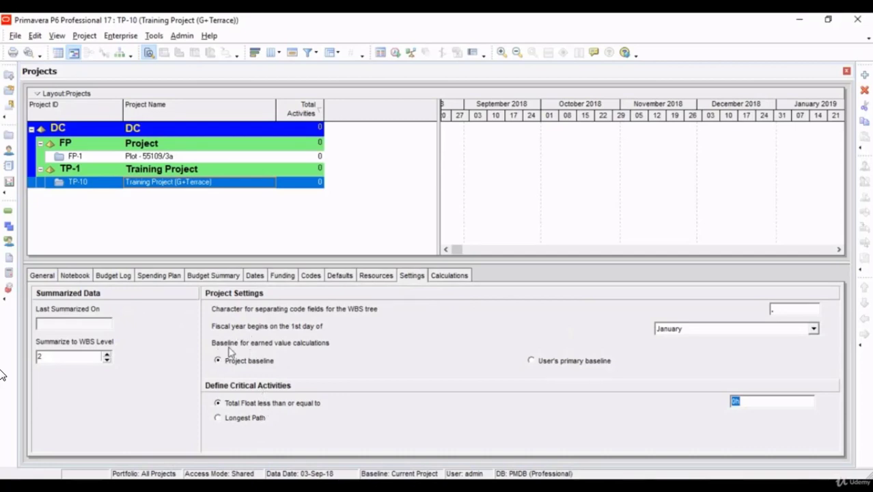
pyautogui.click(258, 366)
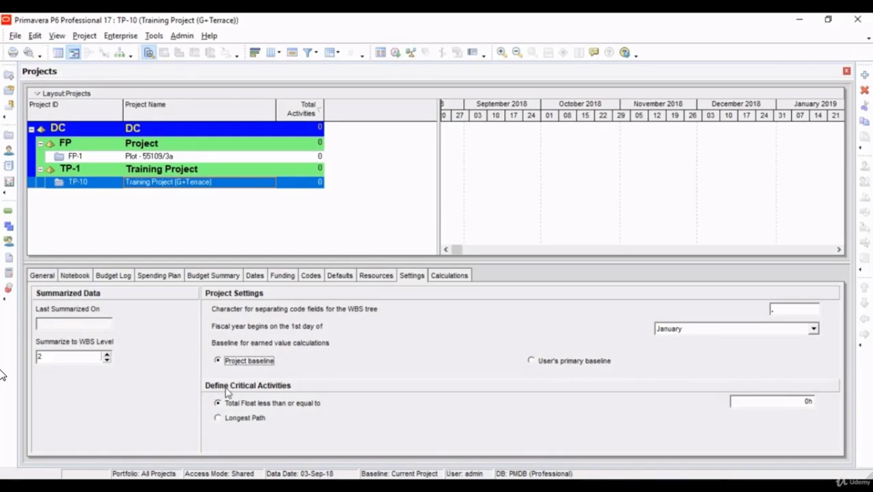
pyautogui.click(264, 406)
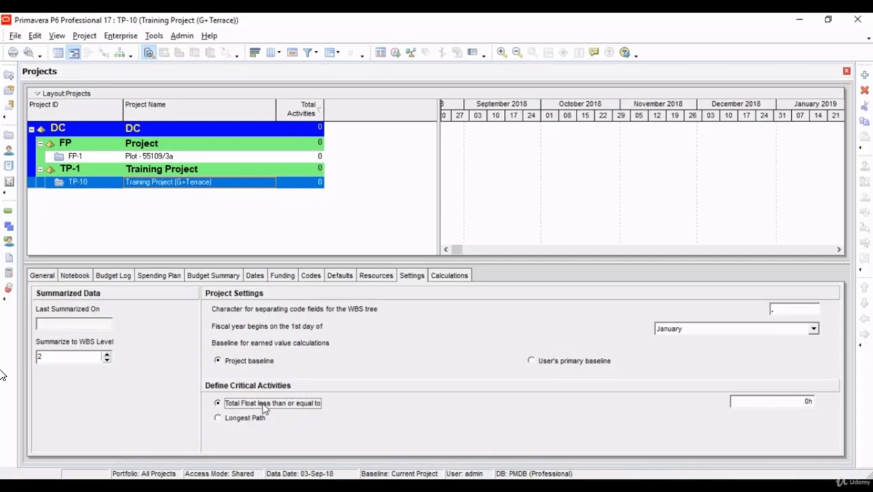
pyautogui.click(762, 403)
pyautogui.moveTo(758, 401); pyautogui.dragTo(680, 394)
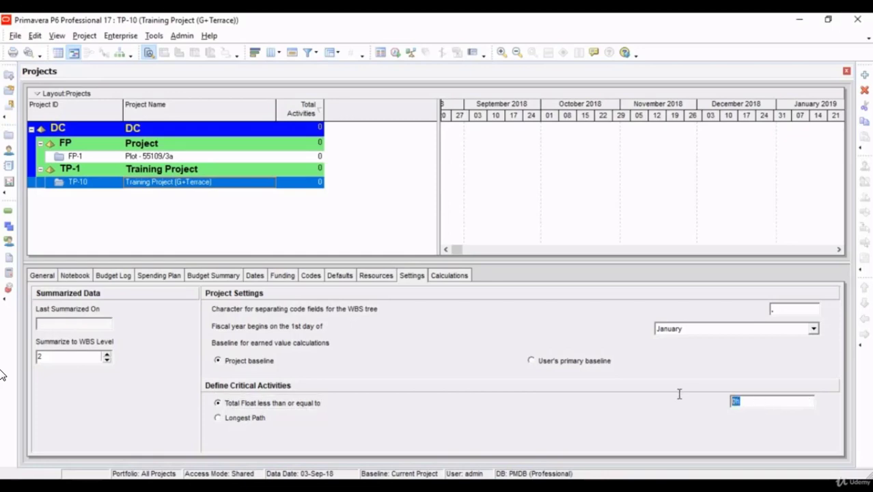
pyautogui.click(745, 402)
pyautogui.moveTo(746, 401); pyautogui.dragTo(713, 404)
pyautogui.click(250, 419)
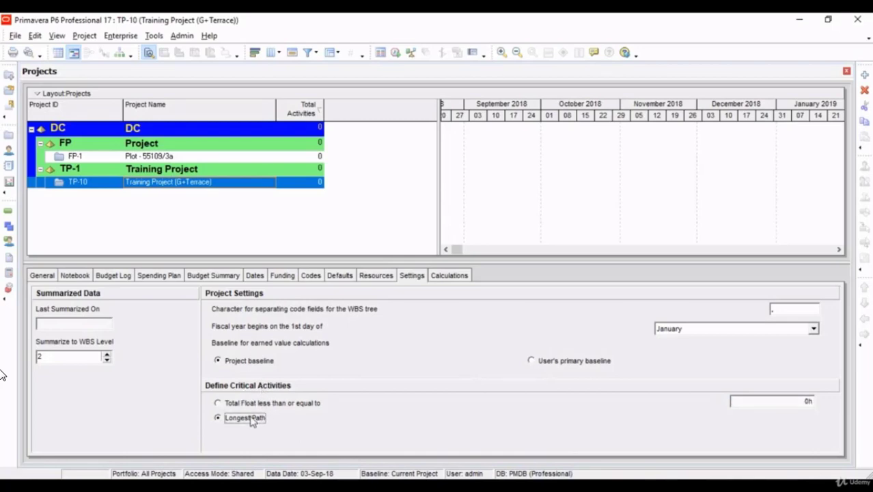
pyautogui.click(250, 404)
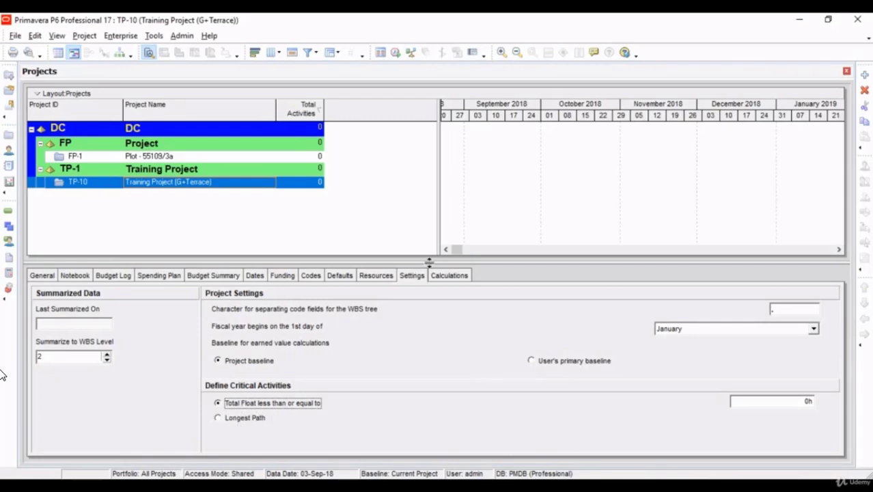
pyautogui.click(445, 275)
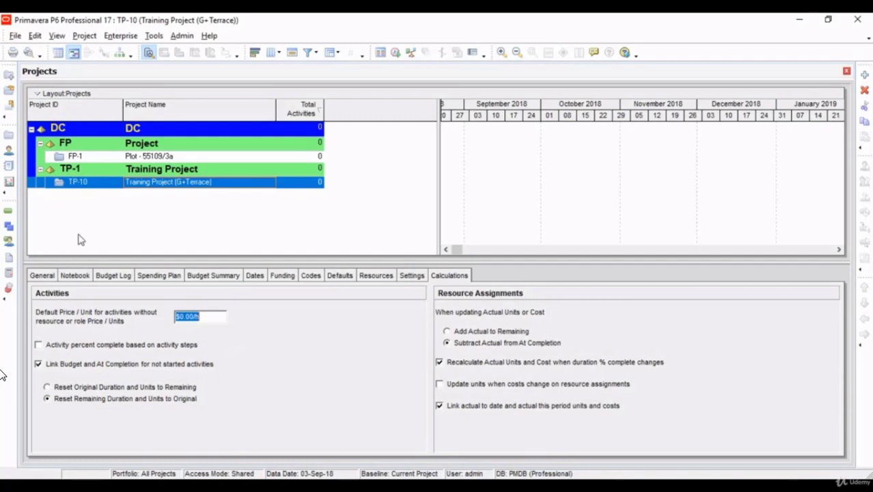
# Open the TP-10 project, shift the activity timescale to show September 2018, and enlarge the activity details area.
pyautogui.rightClick(89, 185)
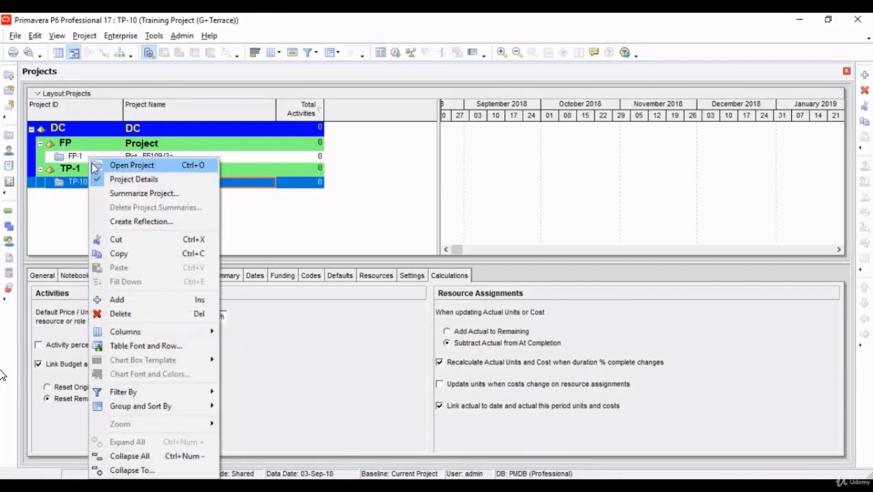
pyautogui.click(99, 166)
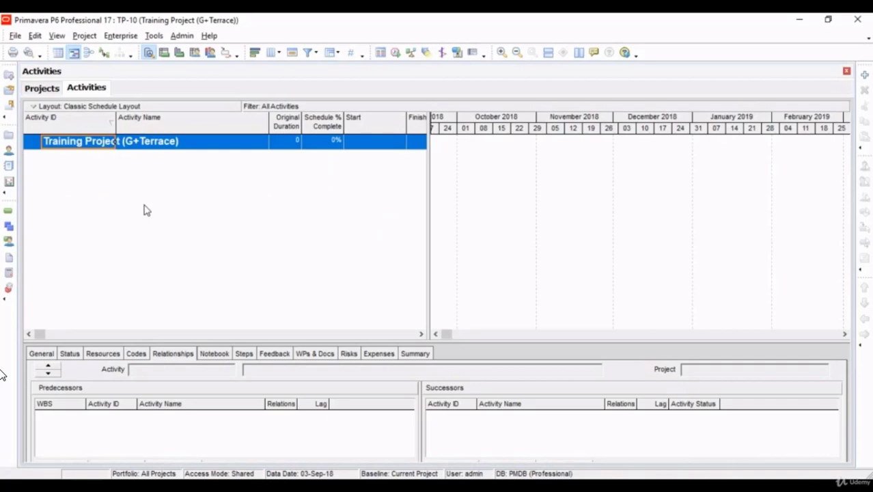
pyautogui.moveTo(482, 127); pyautogui.dragTo(548, 207)
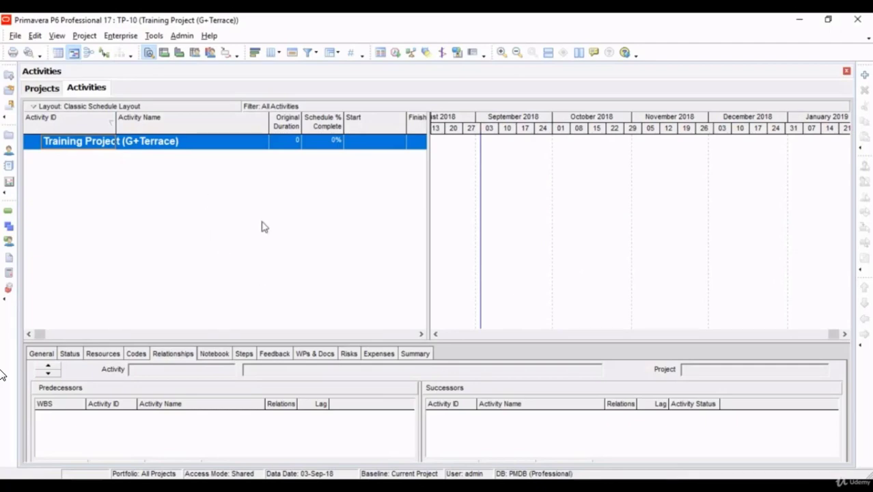
pyautogui.moveTo(288, 341); pyautogui.dragTo(288, 307)
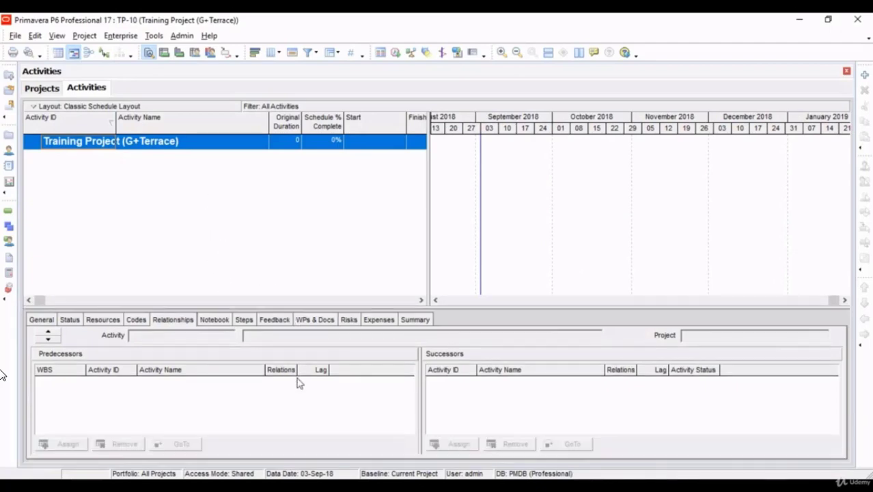
# Preview the activity usage spreadsheet beneath the activities table and return to the activity details.
pyautogui.click(163, 54)
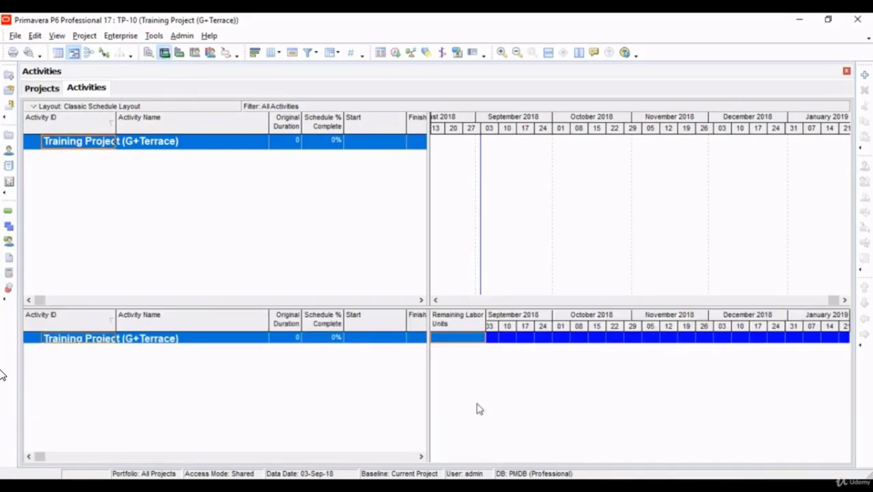
pyautogui.click(149, 57)
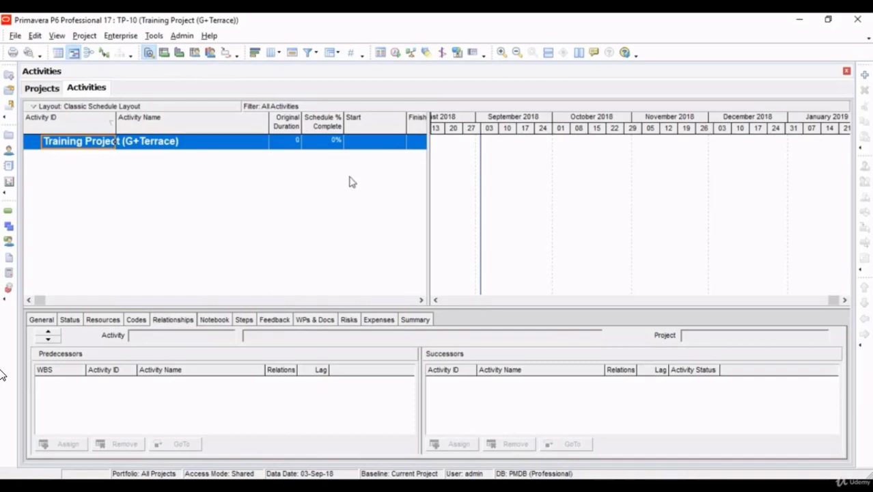
# Open the project's WBS and add an element named Milestones beneath Training Project (G+Terrace).
pyautogui.click(9, 229)
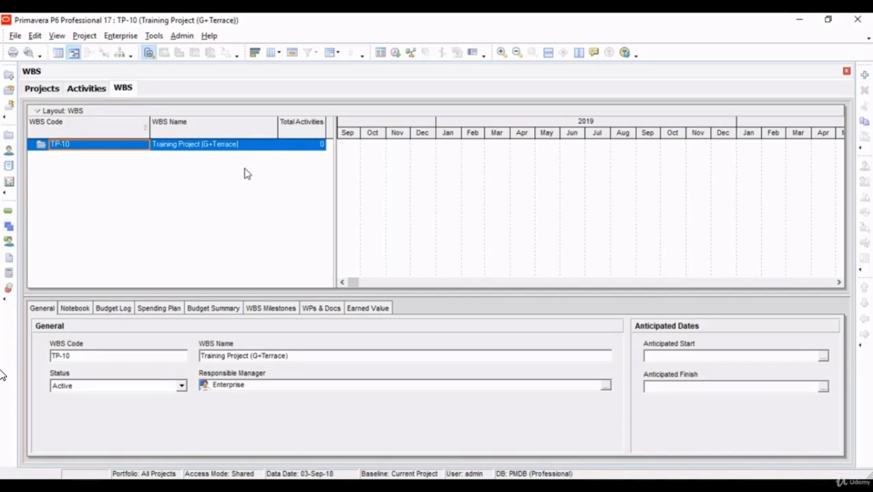
pyautogui.click(211, 144)
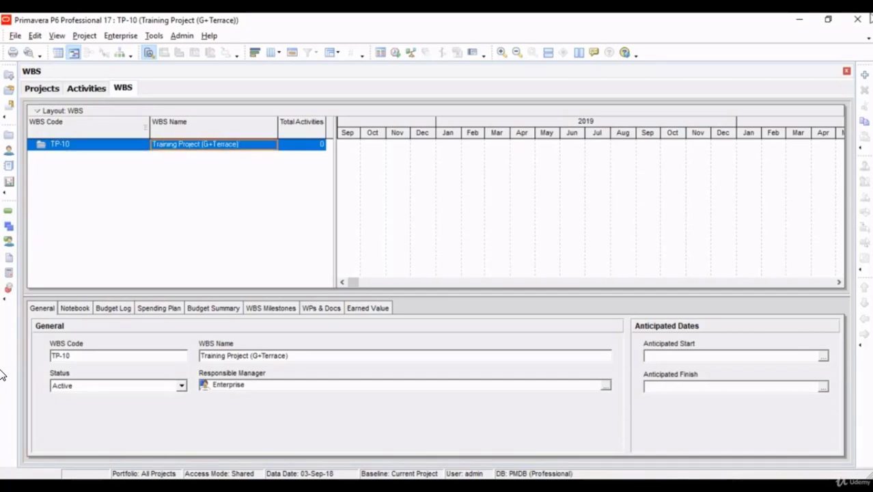
pyautogui.click(864, 75)
pyautogui.click(204, 157)
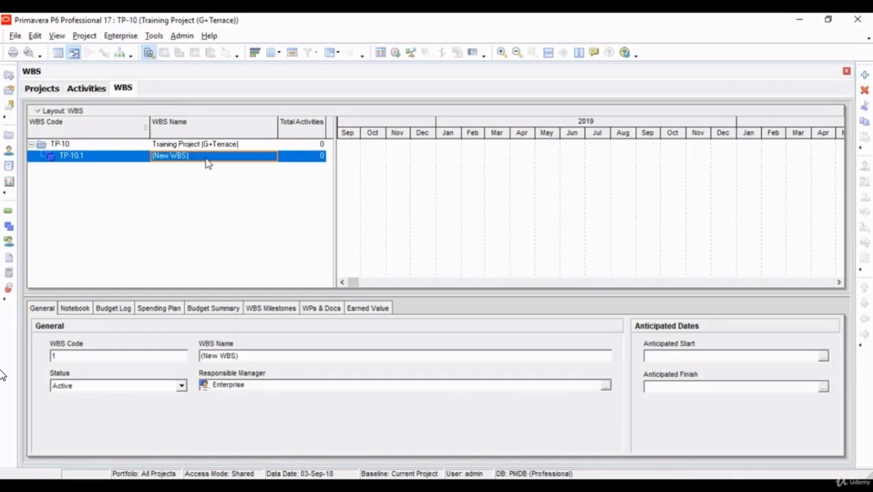
pyautogui.click(206, 162)
pyautogui.write('C')
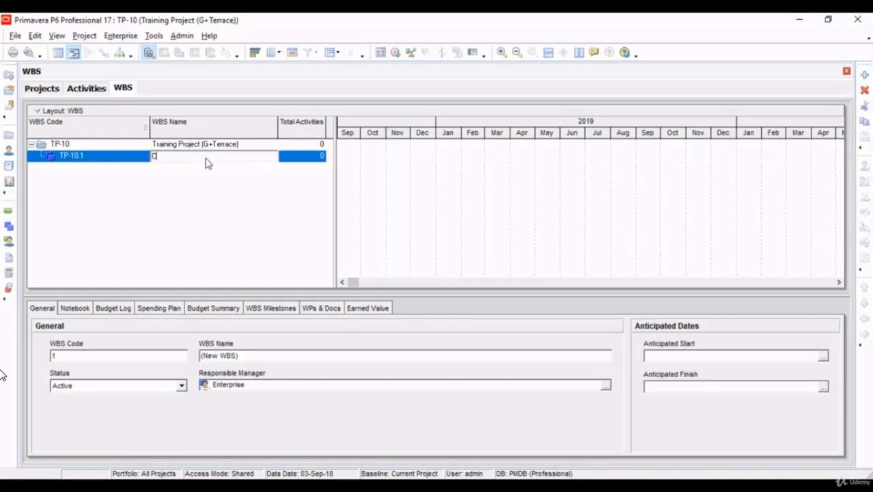
pyautogui.write('onto')
pyautogui.press('BackSpace')
pyautogui.press('BackSpace')
pyautogui.press('BackSpace')
pyautogui.press('BackSpace')
pyautogui.press('BackSpace')
pyautogui.write('Milestones')
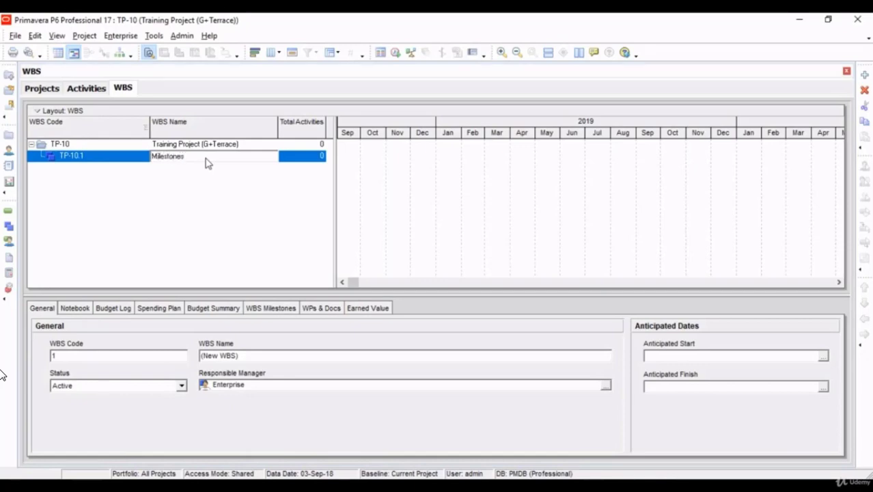
pyautogui.press('Return')
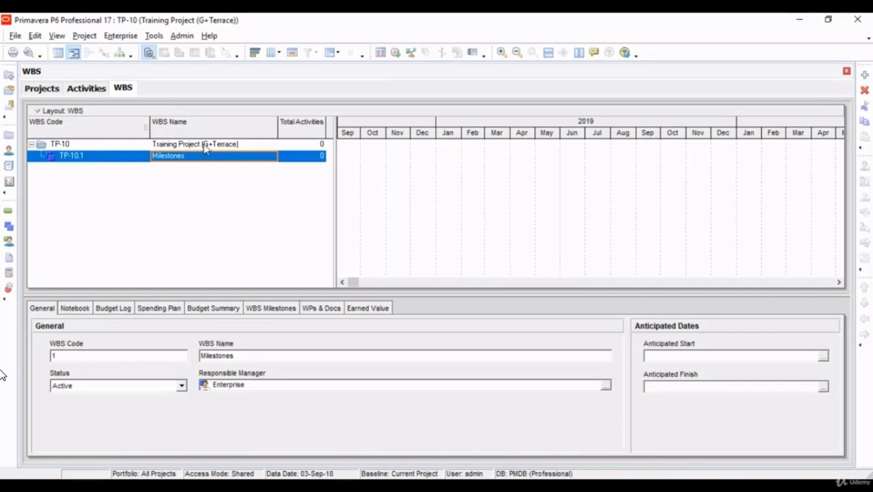
# Add a second WBS element directly beneath Training Project (G+Terrace).
pyautogui.click(204, 146)
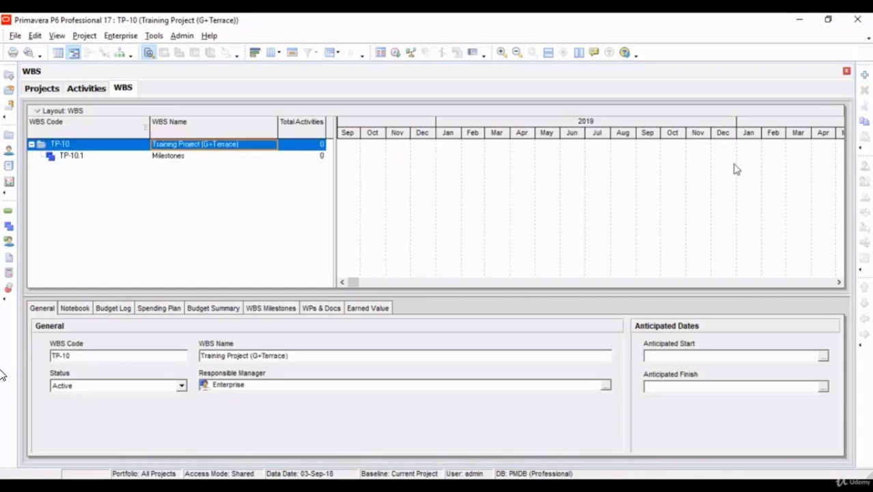
pyautogui.click(864, 76)
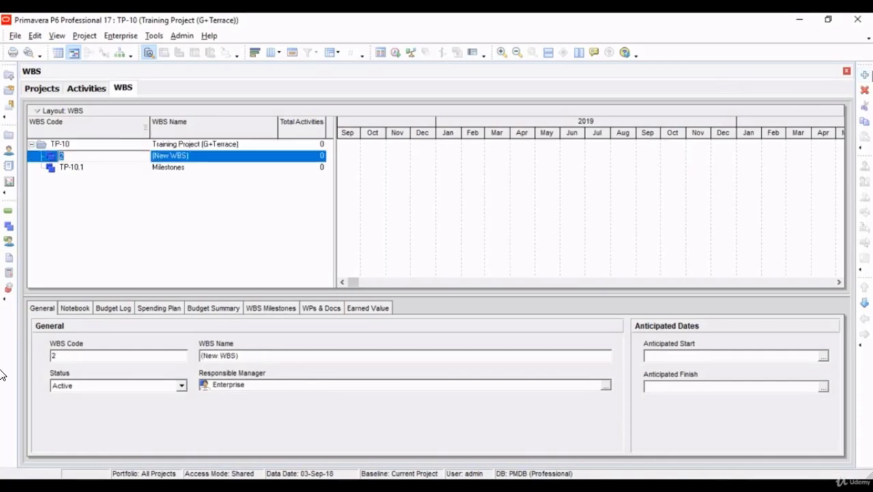
# Add a child WBS element beneath Milestones and delete it again.
pyautogui.click(227, 169)
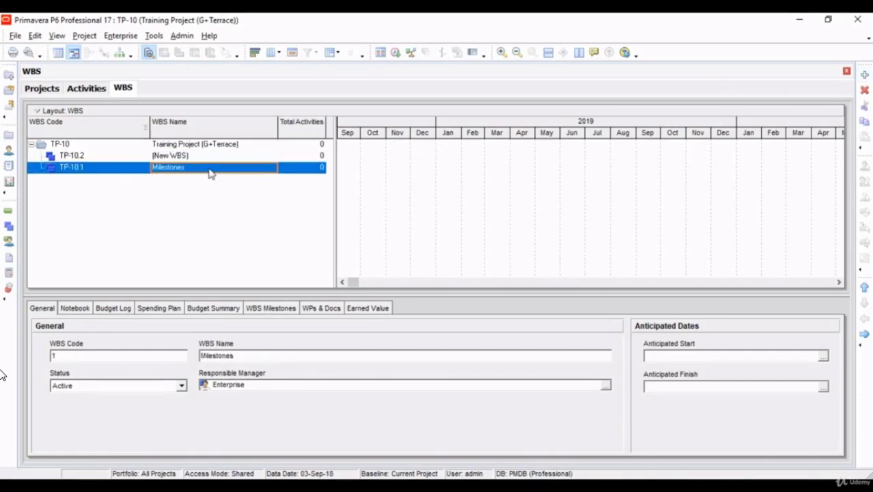
pyautogui.click(864, 76)
pyautogui.click(75, 170)
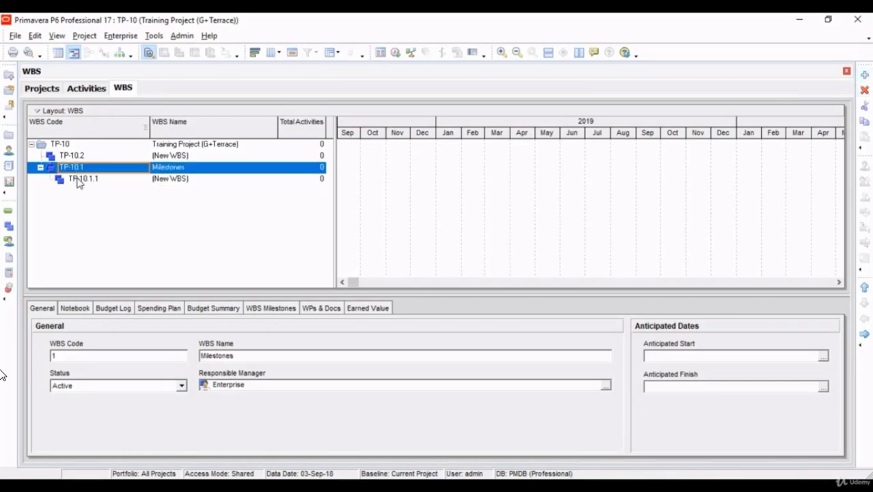
pyautogui.click(77, 179)
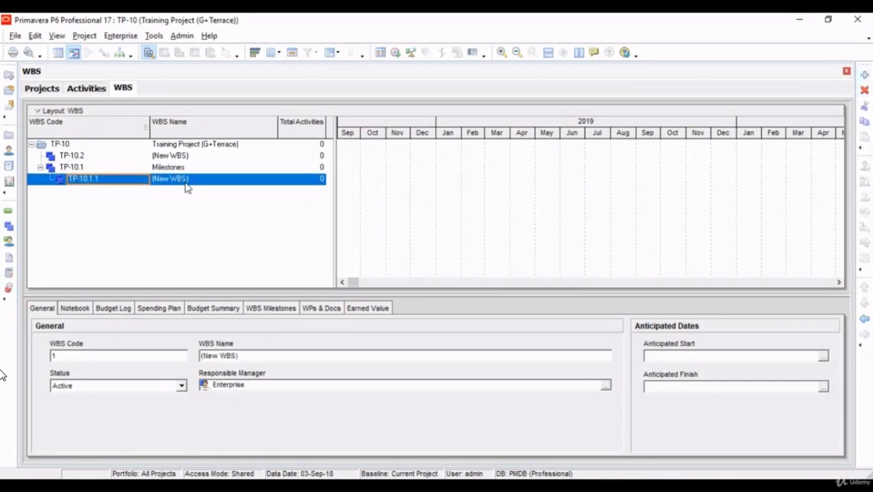
pyautogui.click(868, 94)
pyautogui.click(403, 274)
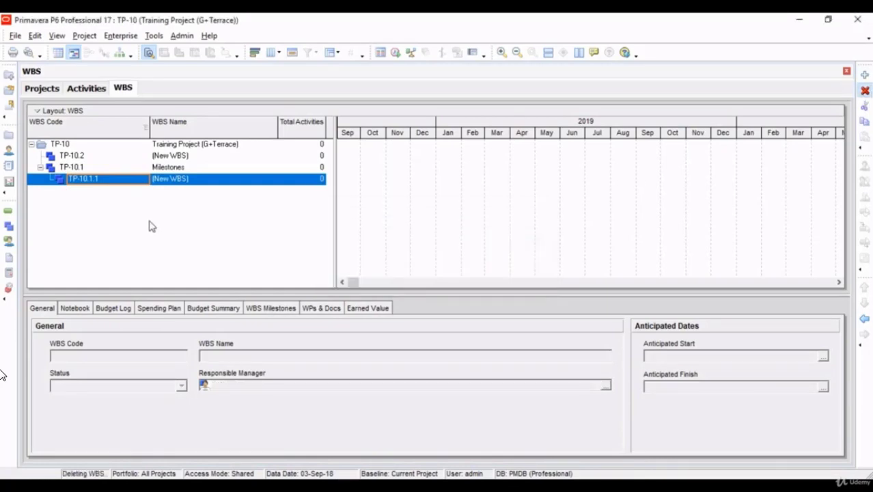
# Move the unnamed WBS element TP-10.2 below Milestones and name it Construction.
pyautogui.click(183, 158)
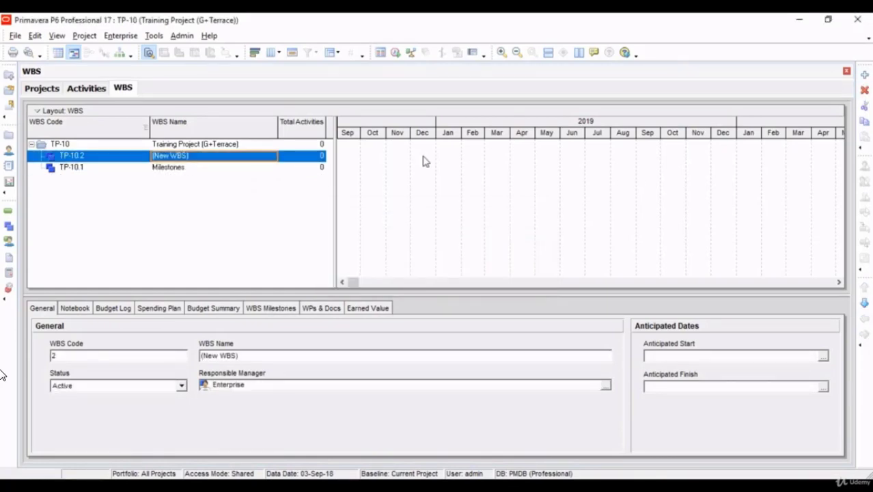
pyautogui.click(864, 302)
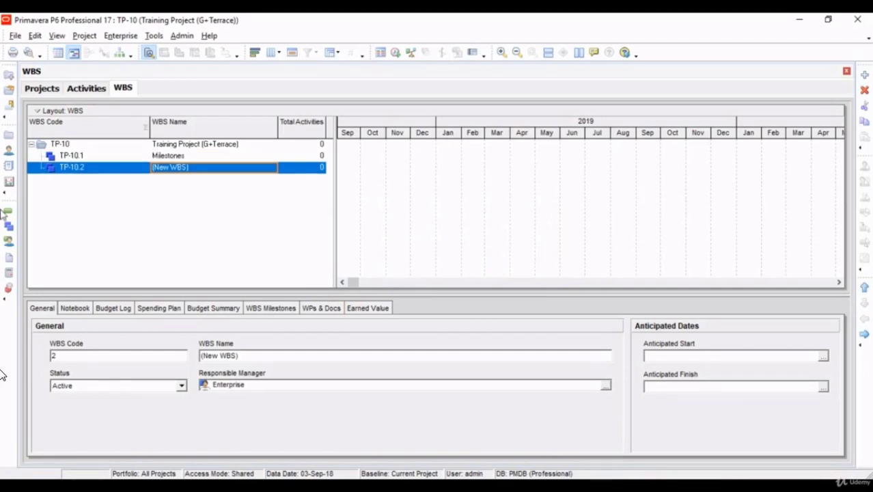
pyautogui.click(78, 145)
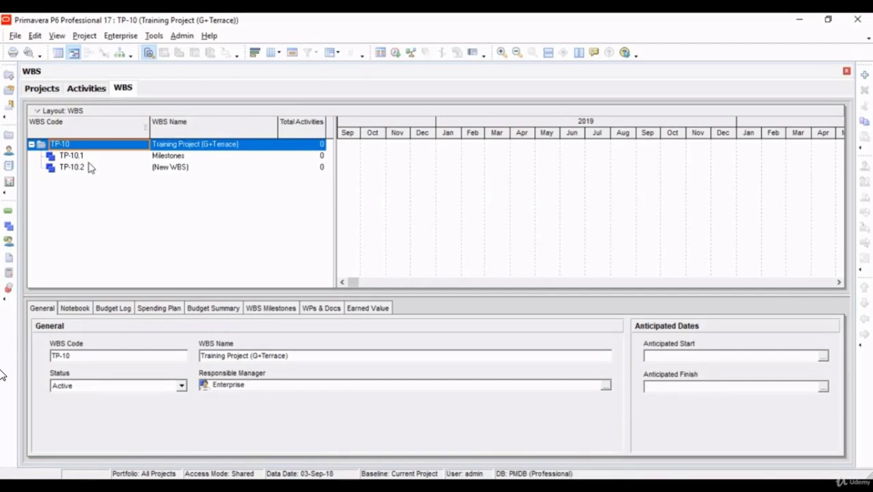
pyautogui.click(108, 172)
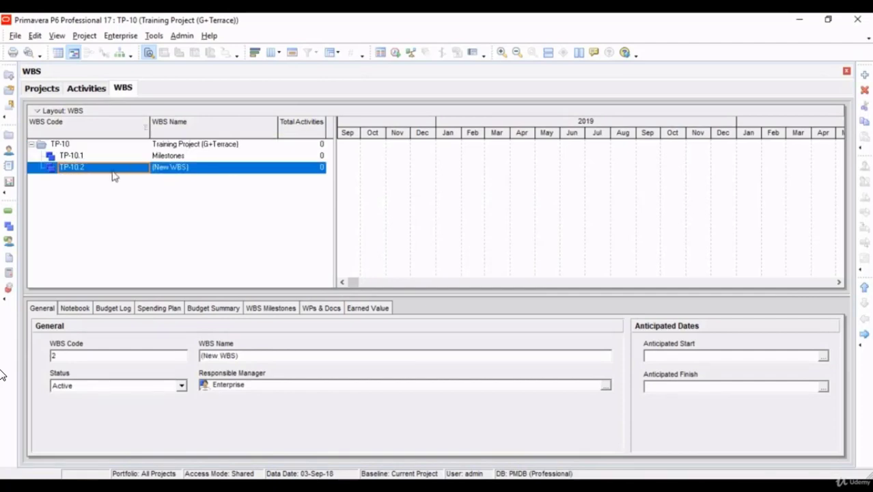
pyautogui.click(209, 176)
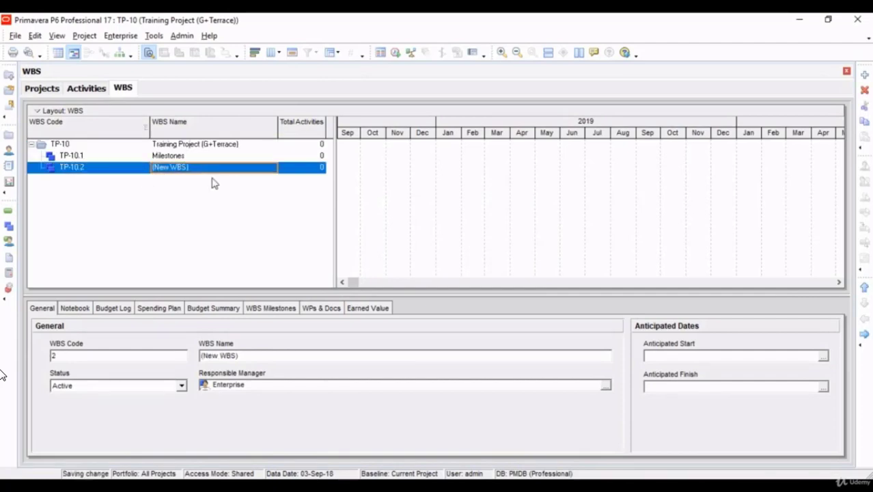
pyautogui.click(213, 179)
pyautogui.write('Constructio')
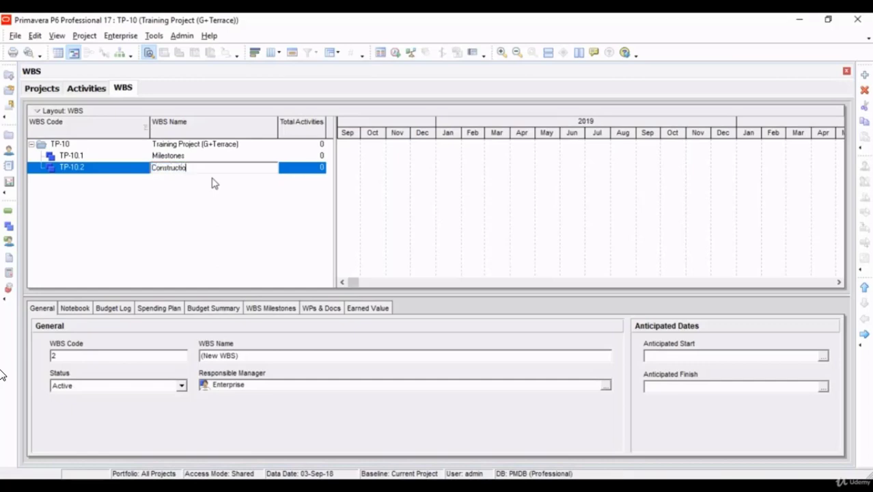
pyautogui.write('n')
pyautogui.press('Return')
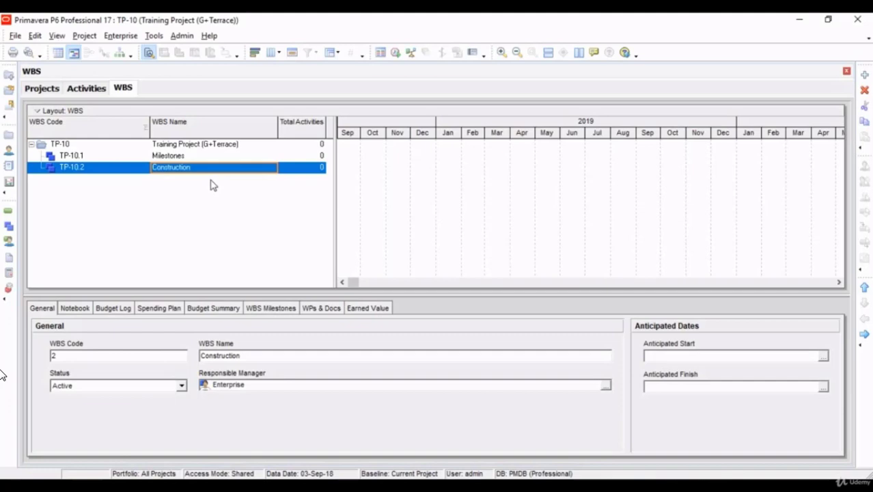
# Add a child WBS element named Substructure beneath Construction.
pyautogui.press('Insert')
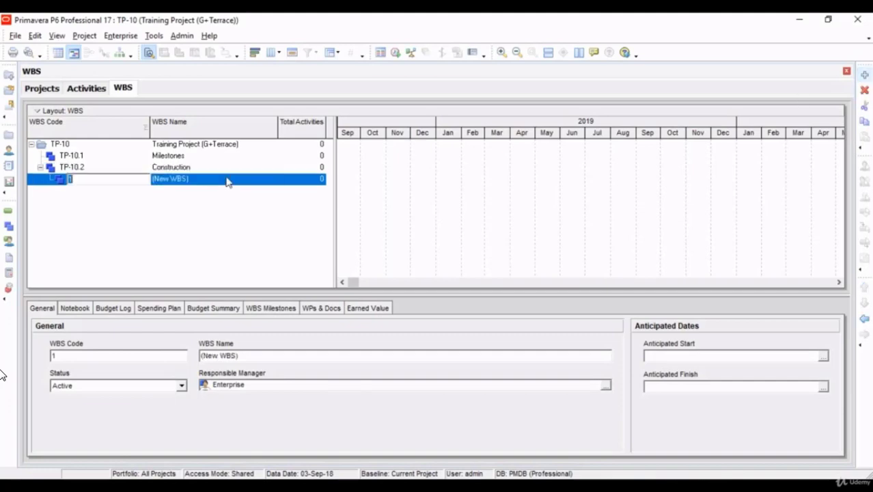
pyautogui.click(235, 183)
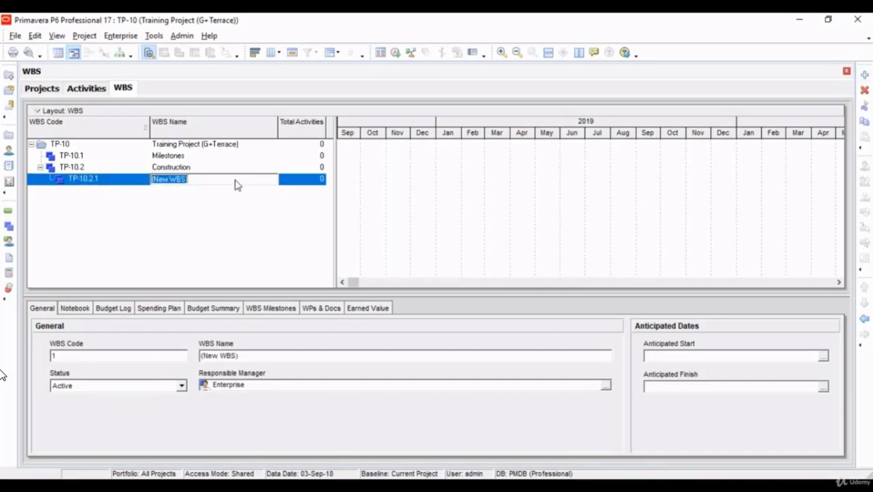
pyautogui.write('Substructure')
pyautogui.press('Return')
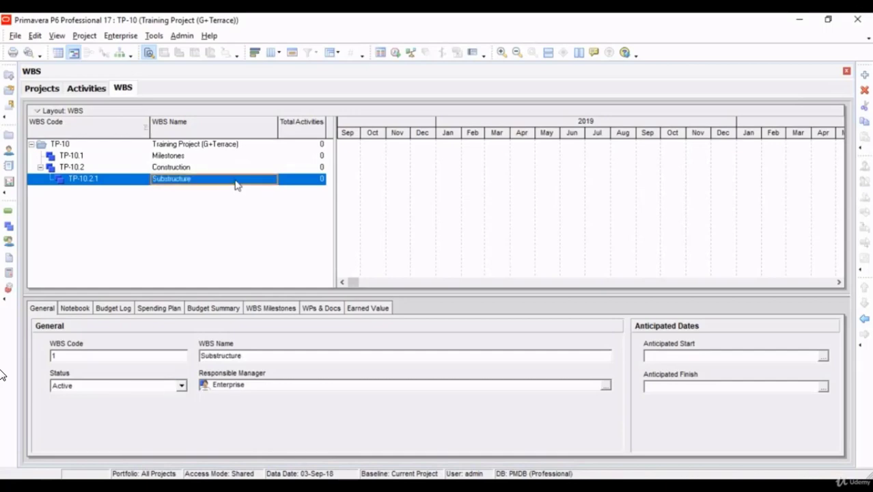
# Add a second child WBS element directly beneath Construction, following Substructure.
pyautogui.click(193, 169)
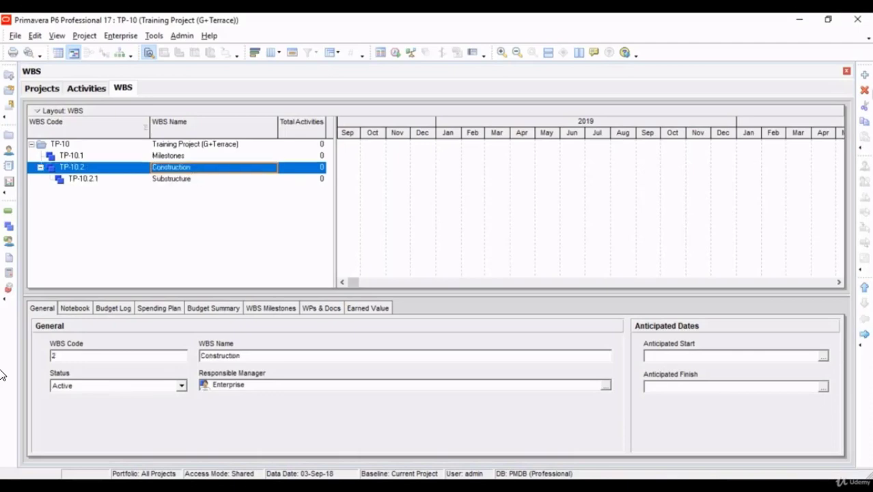
pyautogui.click(869, 77)
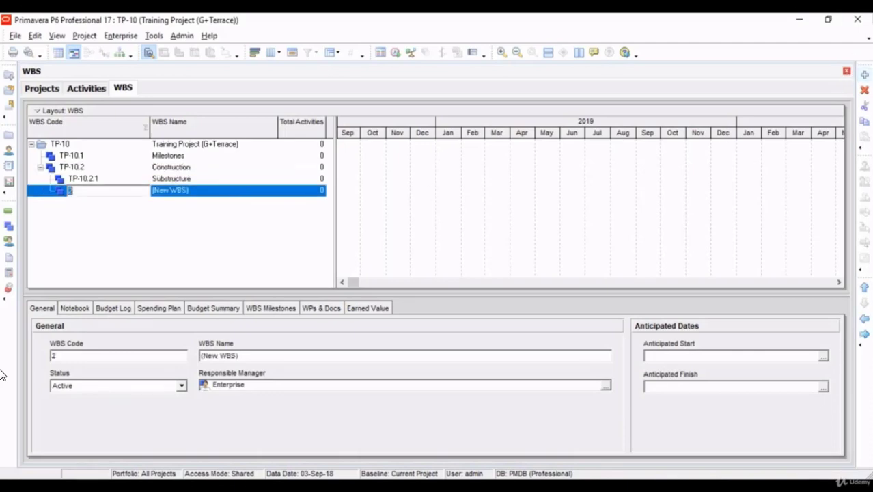
pyautogui.click(866, 76)
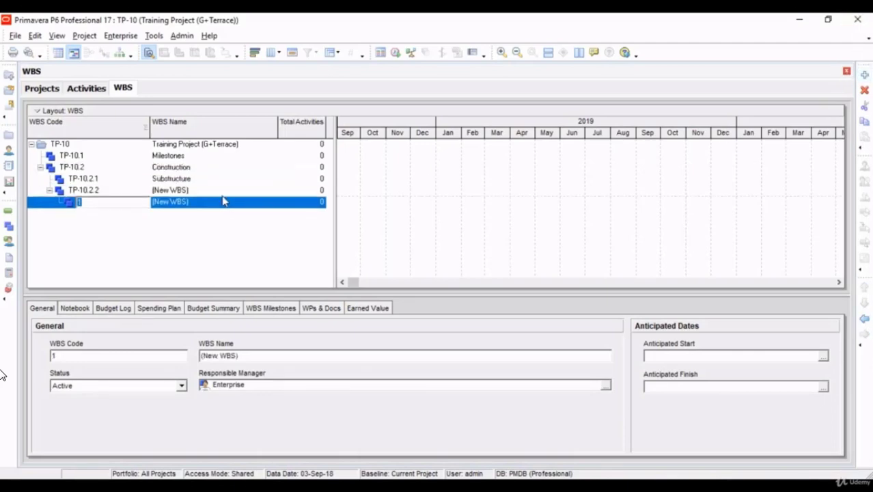
pyautogui.click(220, 191)
pyautogui.click(223, 202)
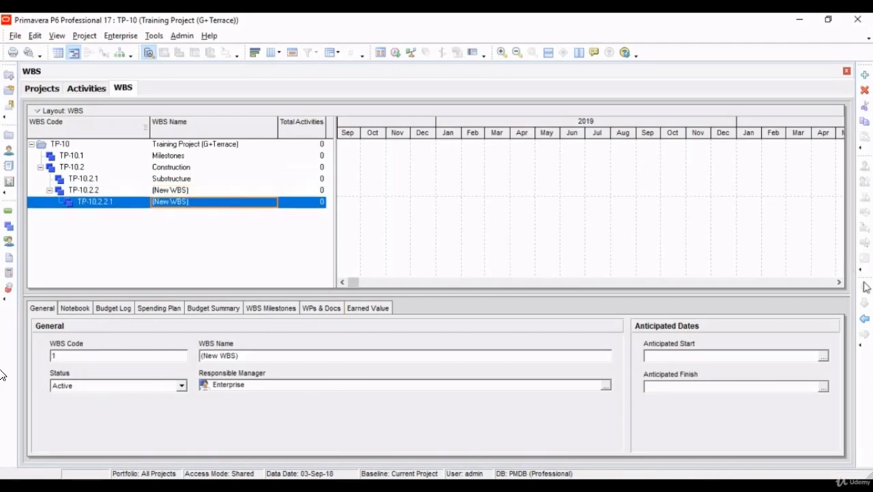
pyautogui.click(863, 90)
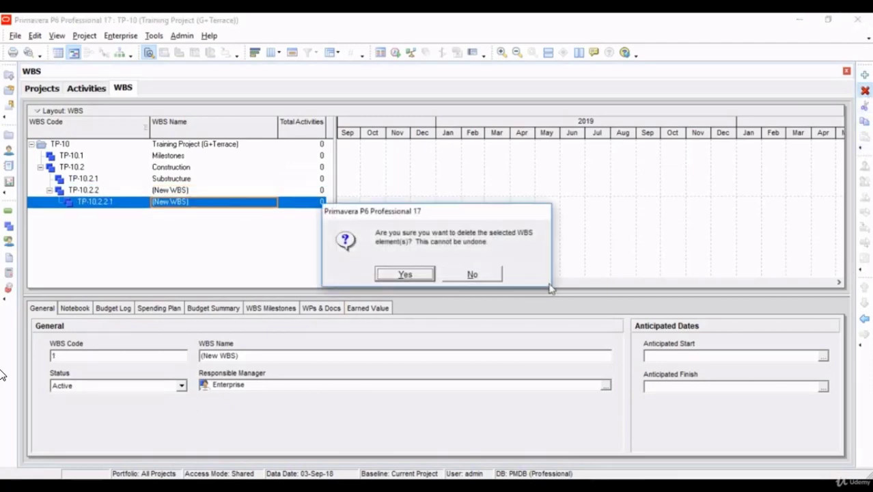
pyautogui.click(418, 272)
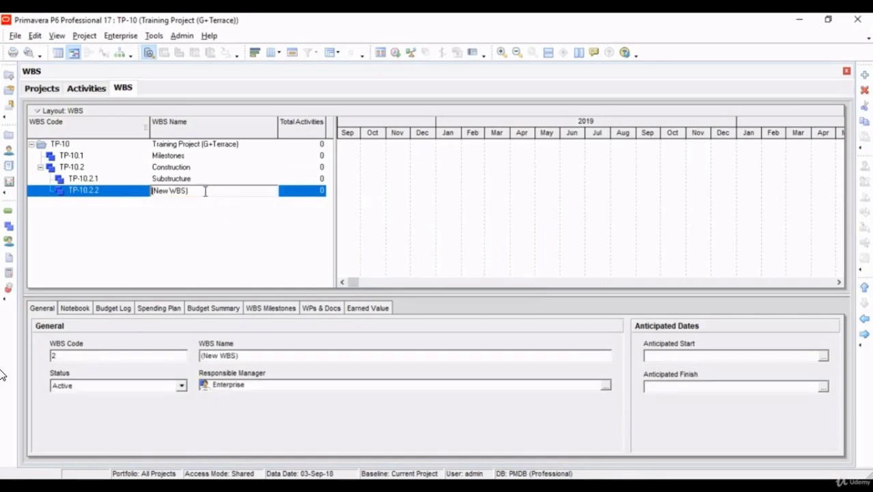
# Name the unnamed WBS element below Substructure Superstructure.
pyautogui.write('Superstructure')
pyautogui.press('Return')
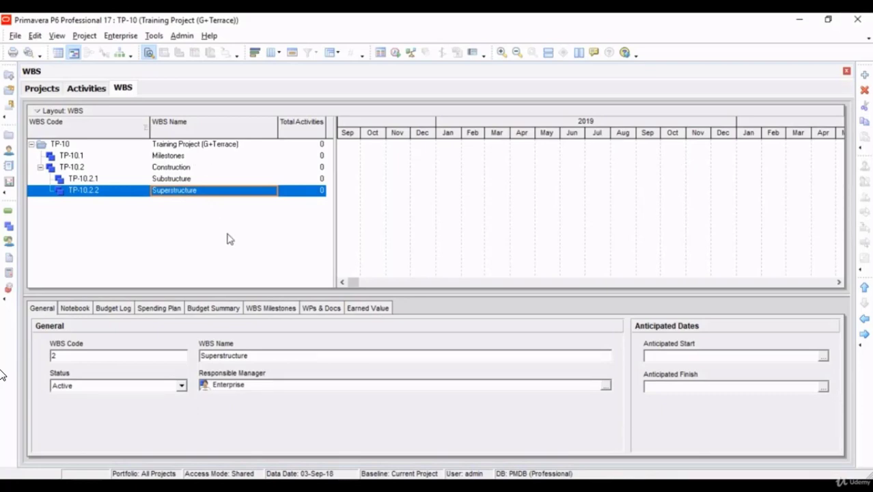
pyautogui.click(185, 181)
pyautogui.click(186, 191)
pyautogui.click(183, 180)
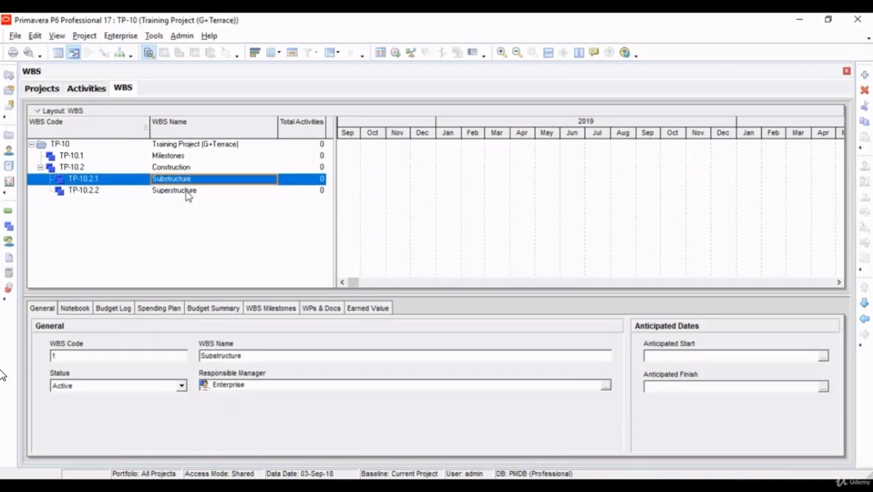
pyautogui.click(187, 192)
pyautogui.click(182, 180)
pyautogui.click(185, 191)
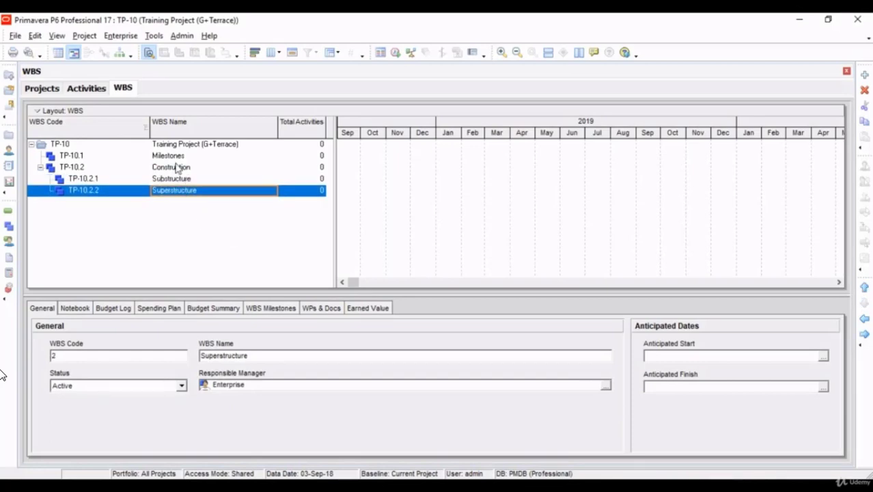
pyautogui.click(176, 168)
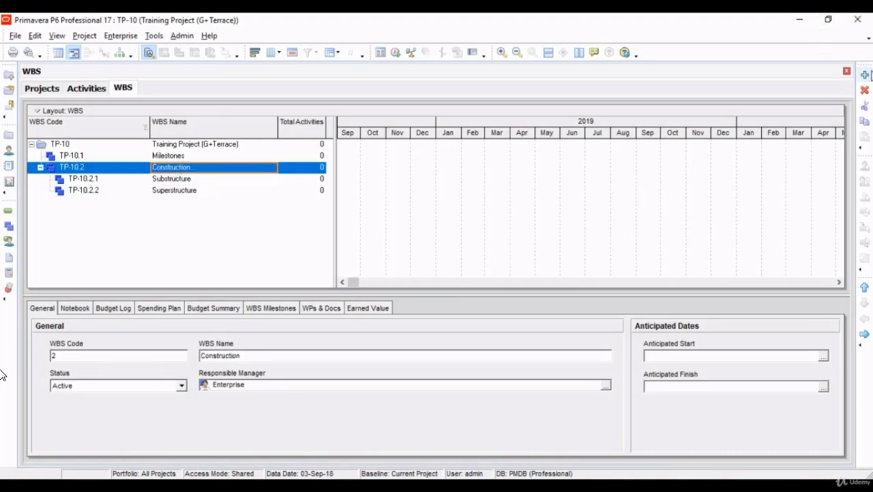
# Add a child WBS element beneath Superstructure and outdent it one level so it sits directly under Construction.
pyautogui.click(184, 193)
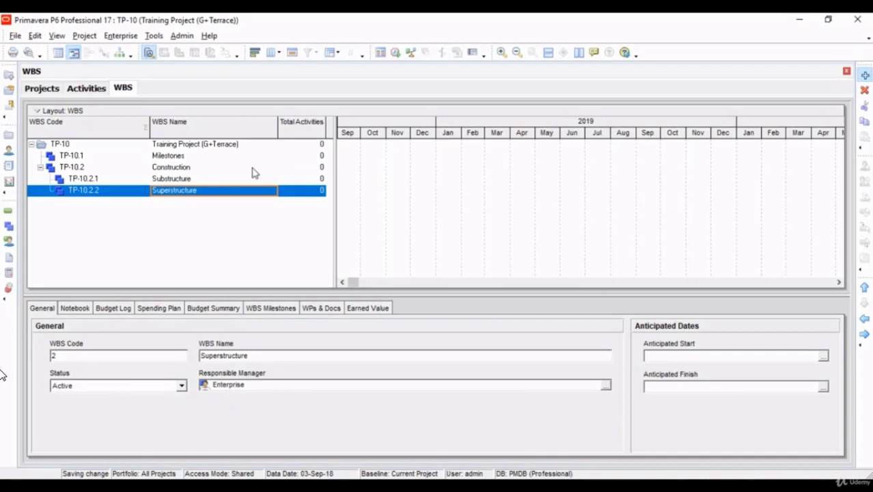
pyautogui.press('Insert')
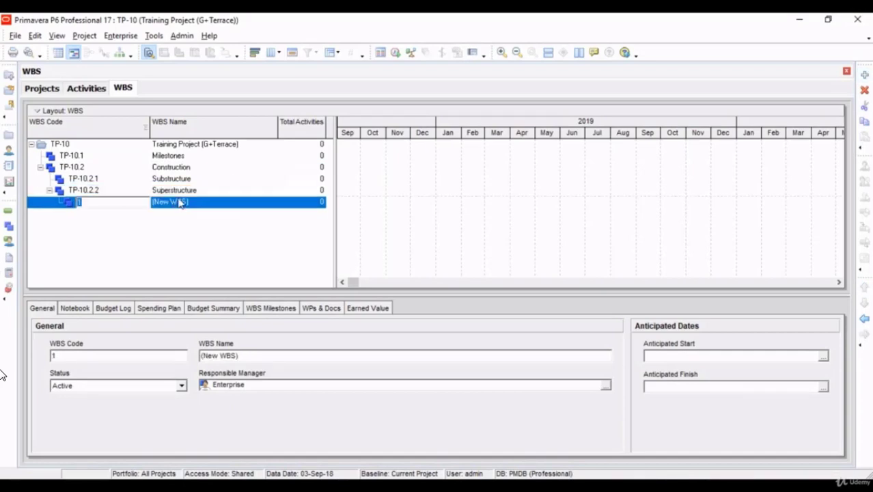
pyautogui.click(175, 205)
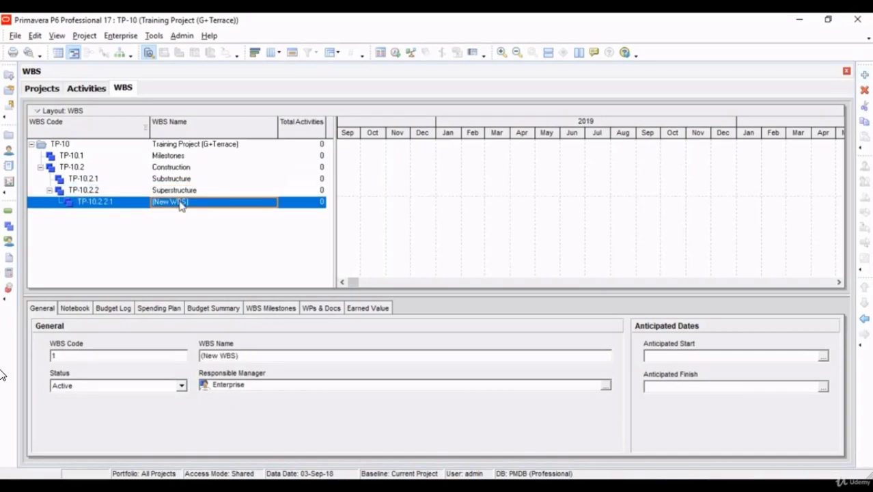
pyautogui.click(865, 321)
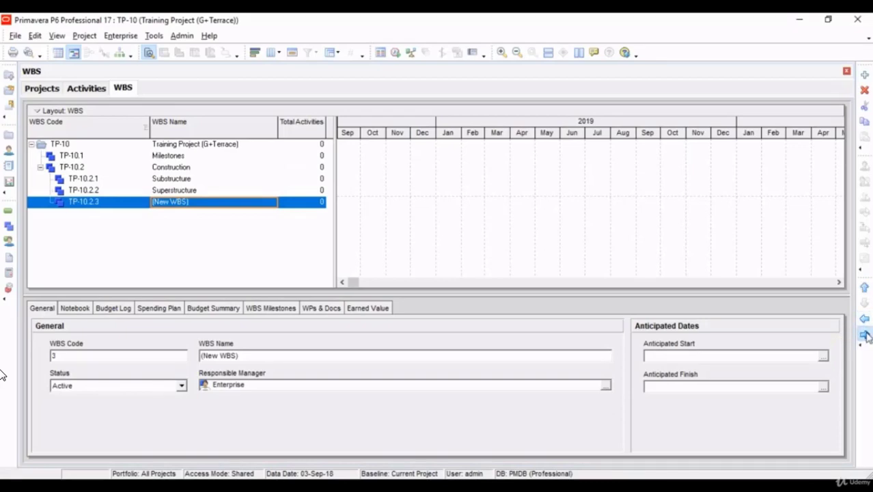
pyautogui.click(866, 334)
pyautogui.click(865, 321)
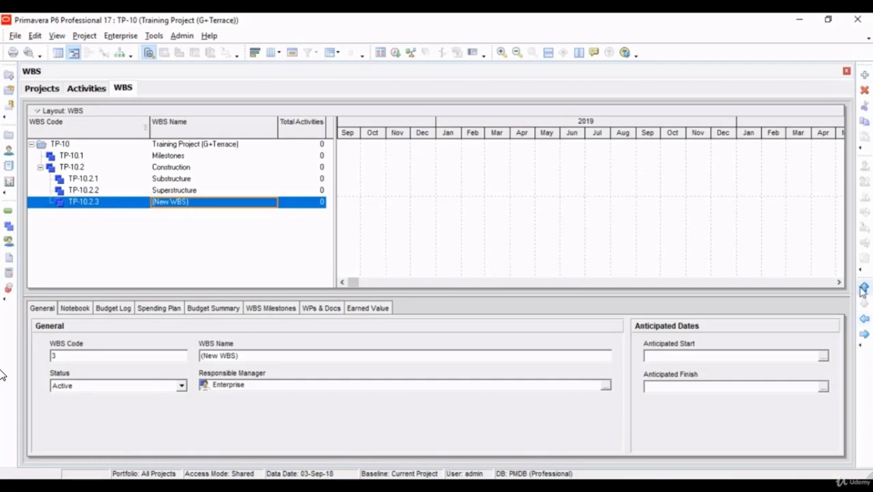
pyautogui.click(864, 289)
pyautogui.click(864, 303)
# Name the unnamed WBS element TP-10.2.3 below Superstructure Finishes.
pyautogui.click(208, 201)
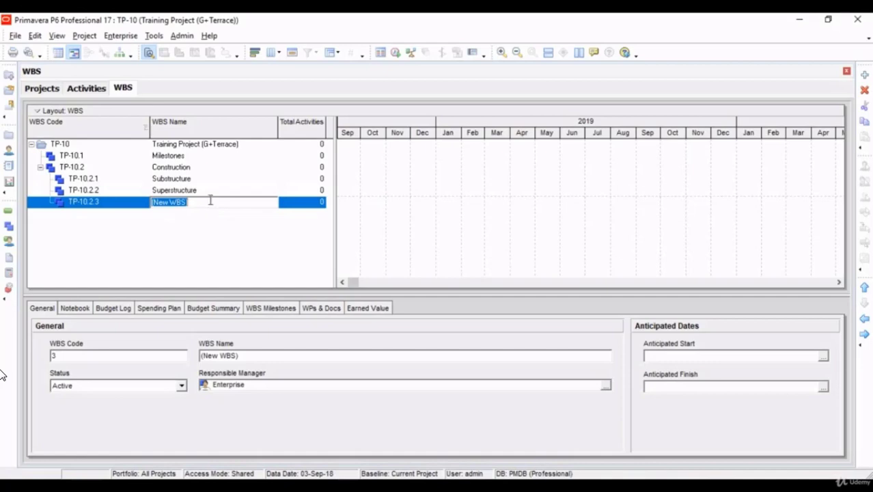
pyautogui.write('Finishes')
pyautogui.press('Return')
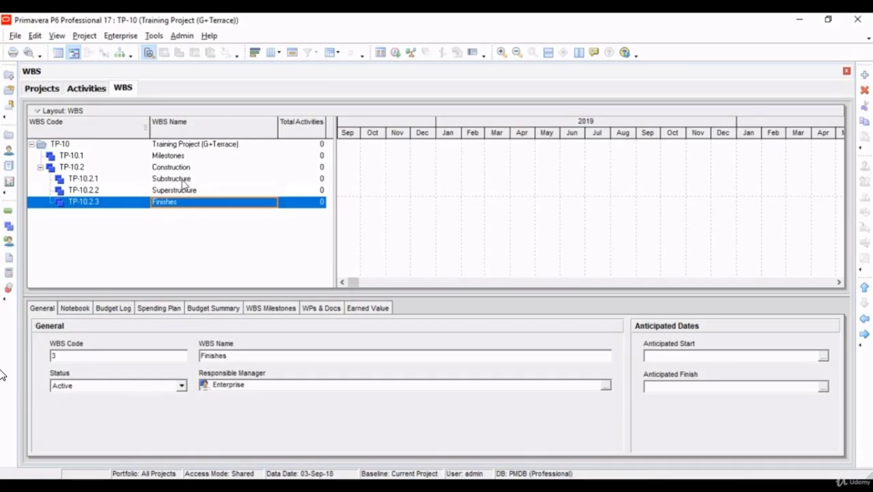
pyautogui.click(182, 179)
pyautogui.click(181, 204)
pyautogui.click(189, 190)
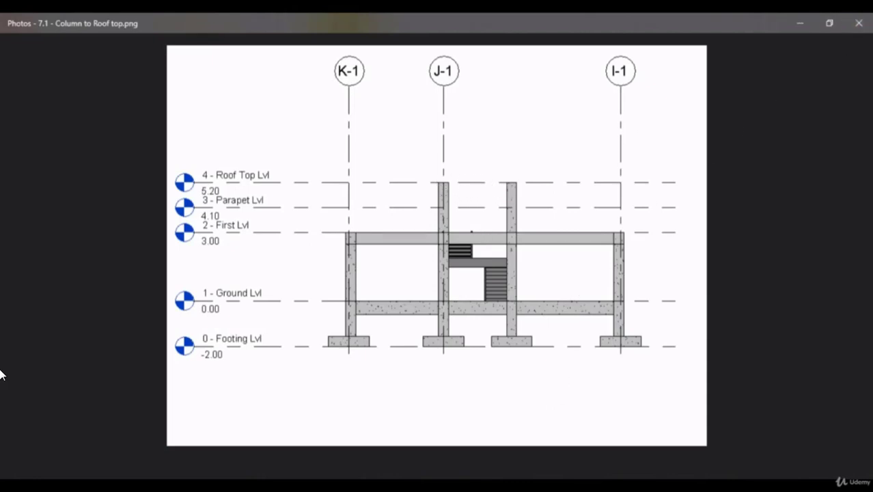
# Switch back to Primavera P6 and add a child WBS element named GF to L1 beneath Superstructure.
pyautogui.hotkey('alt', 'Tab')
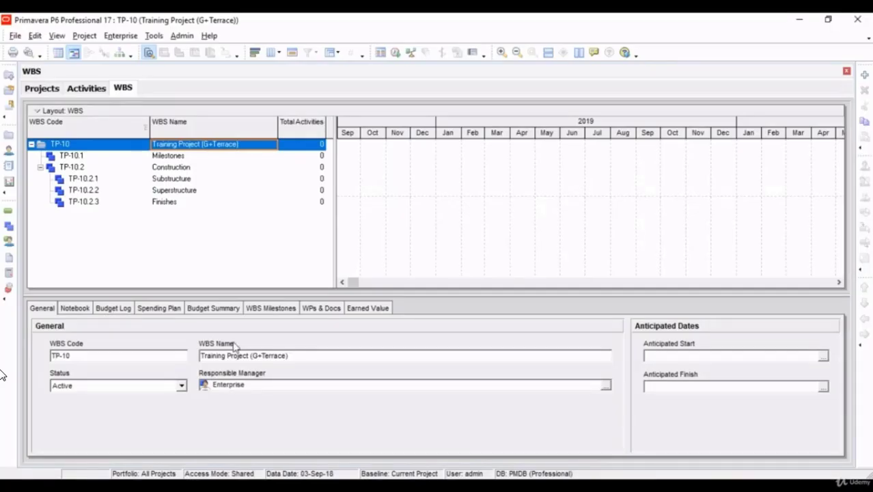
pyautogui.click(167, 192)
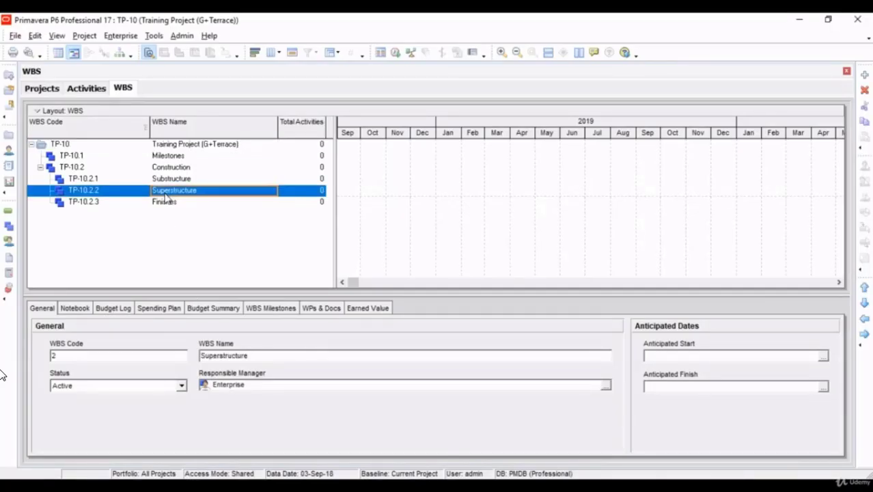
pyautogui.click(865, 75)
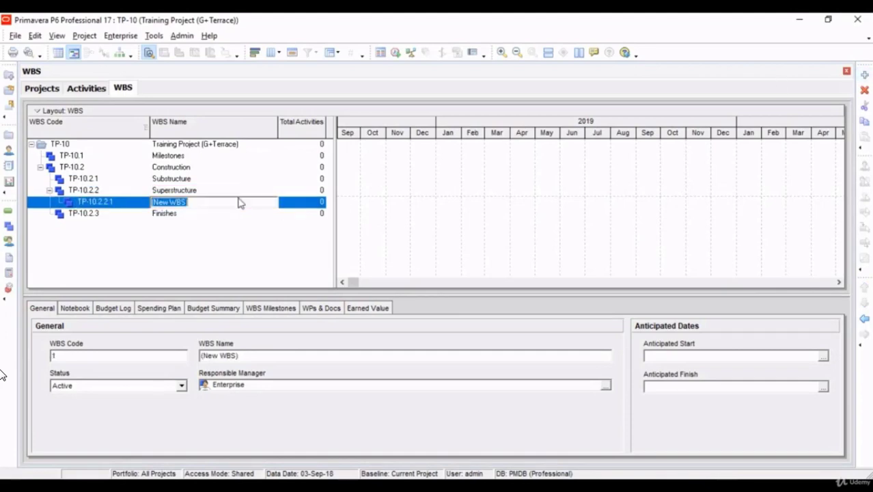
pyautogui.write('GF to L1')
pyautogui.press('Return')
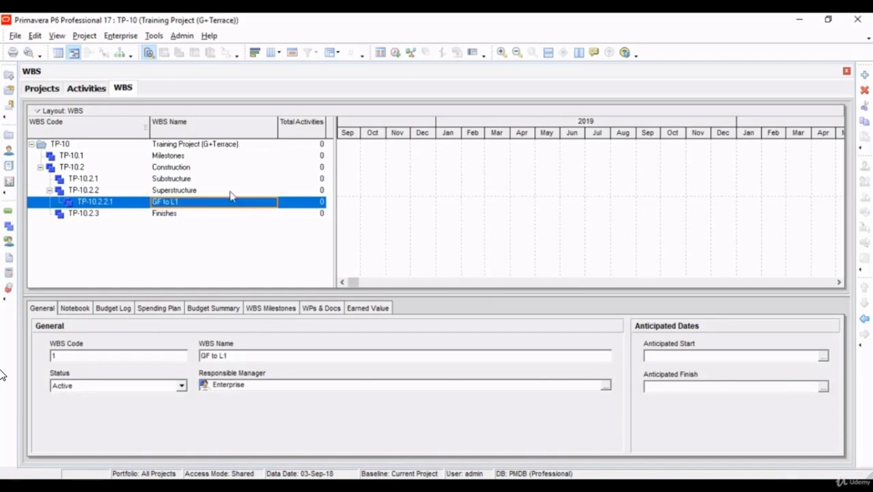
# Add a second child WBS element beneath Superstructure and name it L1 to Roof.
pyautogui.click(231, 191)
pyautogui.press('Insert')
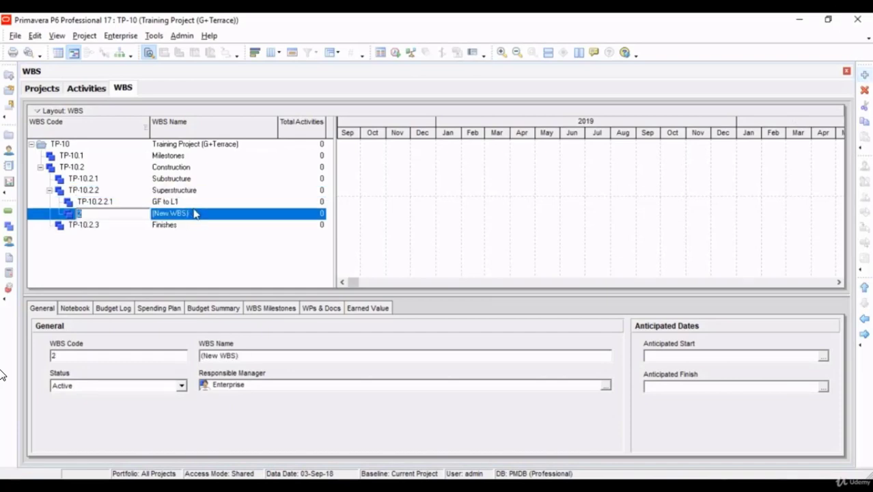
pyautogui.click(199, 217)
pyautogui.write('L1')
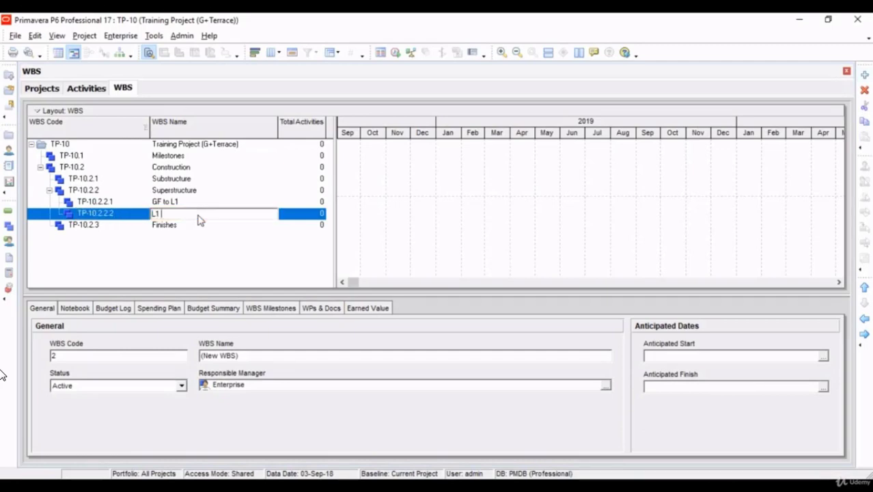
pyautogui.write(' to Roof')
pyautogui.press('Return')
pyautogui.click(189, 193)
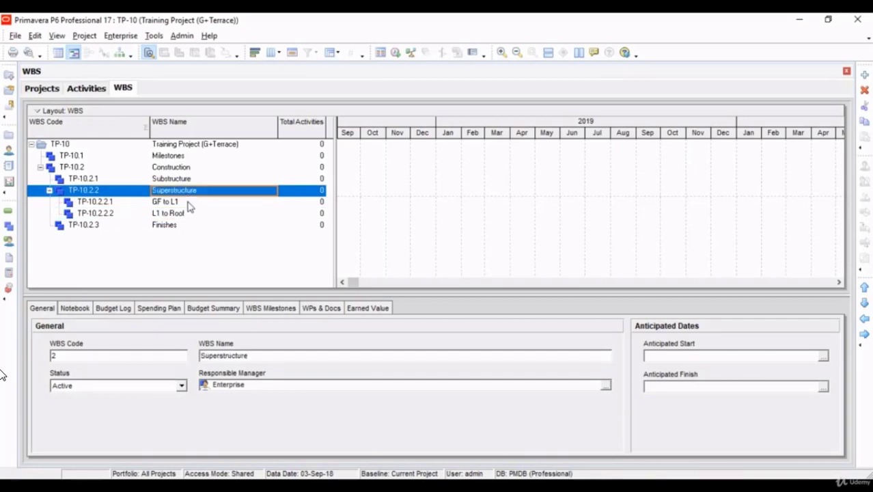
pyautogui.click(187, 202)
pyautogui.click(189, 210)
pyautogui.click(189, 205)
pyautogui.click(186, 211)
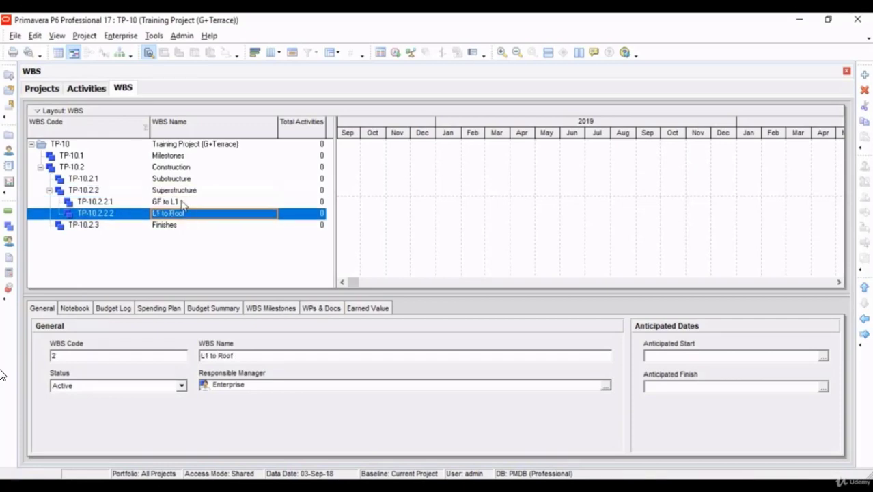
pyautogui.click(185, 206)
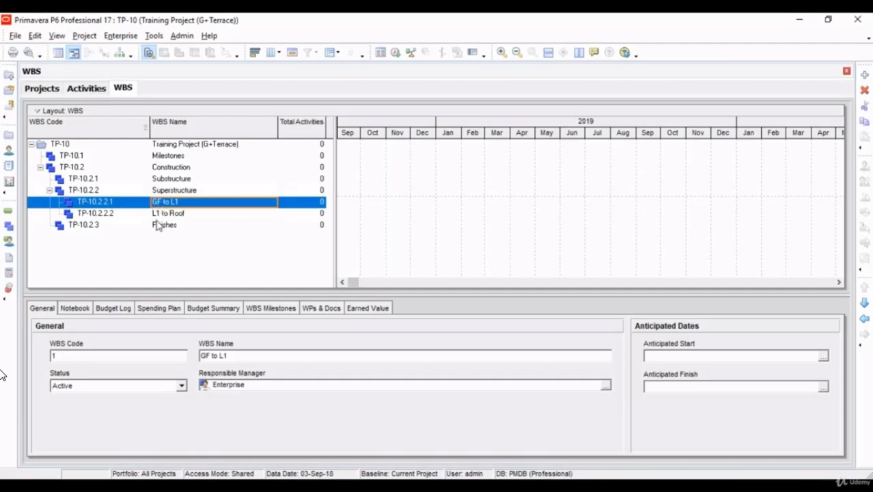
pyautogui.click(160, 216)
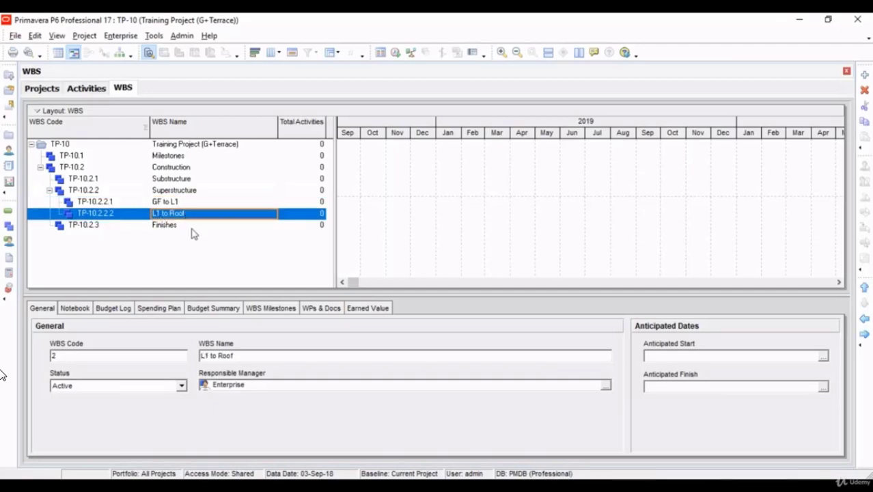
# Add a child WBS element named GF beneath Finishes.
pyautogui.click(171, 226)
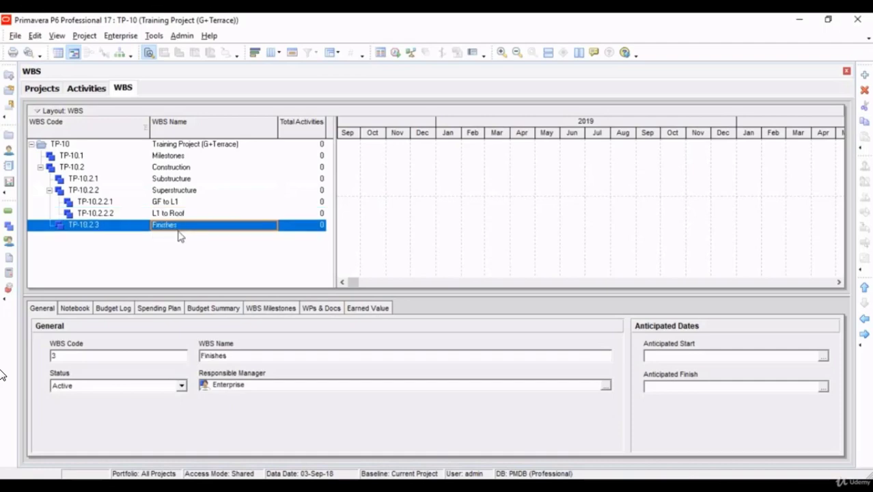
pyautogui.click(864, 75)
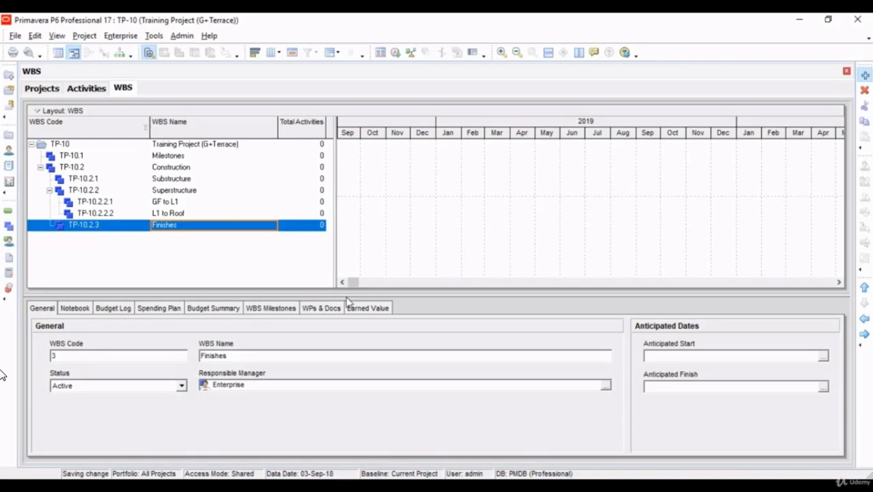
pyautogui.click(275, 239)
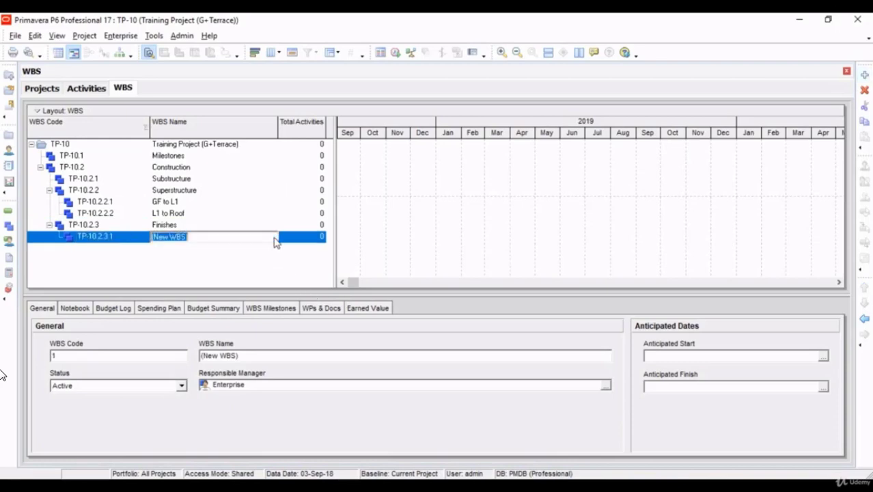
pyautogui.write('Gr')
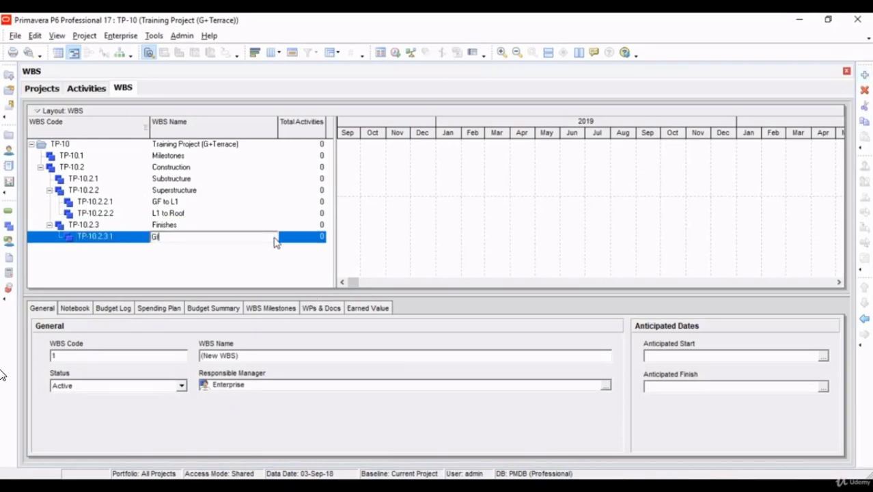
pyautogui.press('Return')
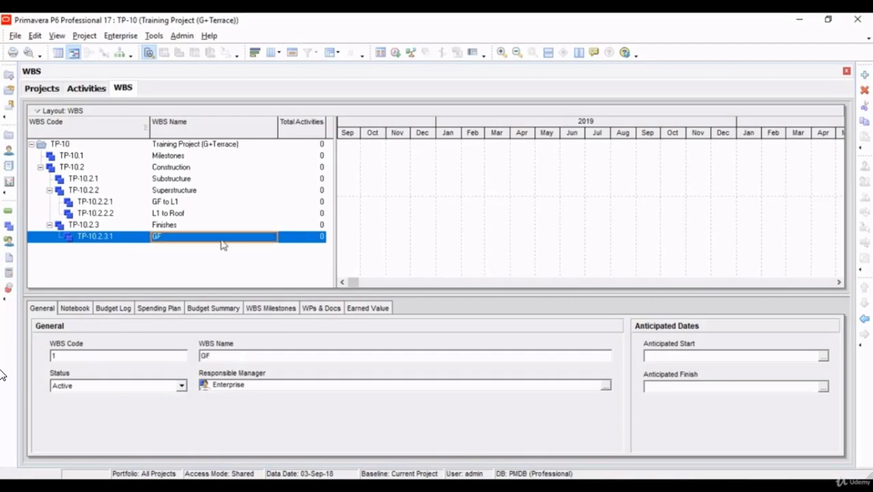
# Add a second child WBS element beneath Finishes and name it Roof.
pyautogui.click(168, 228)
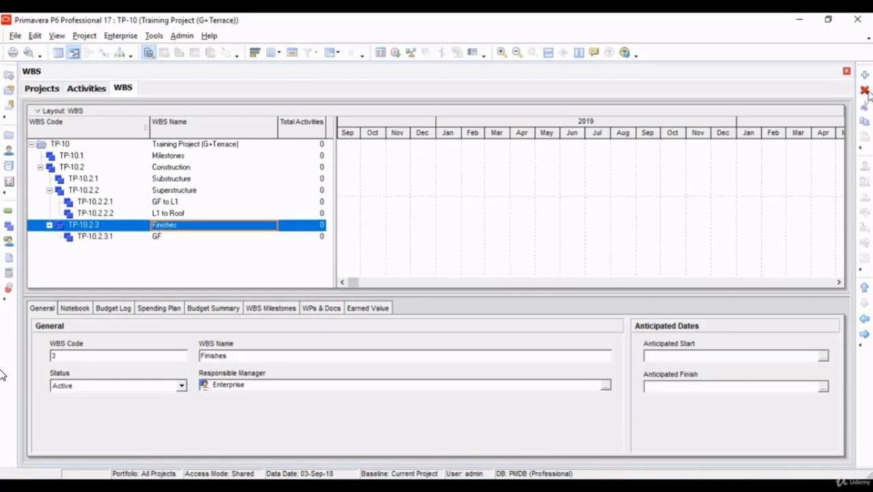
pyautogui.press('Insert')
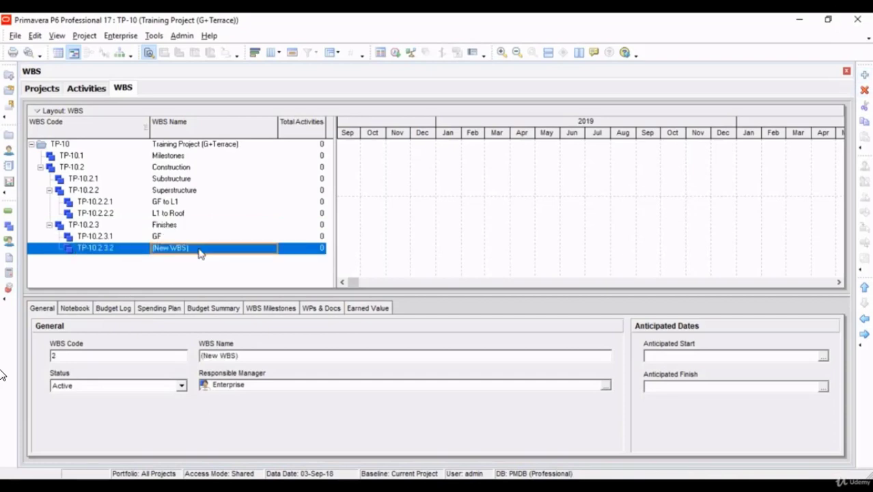
pyautogui.click(197, 251)
pyautogui.write('Roof')
pyautogui.press('Return')
# Add a third child WBS element beneath Finishes and name it External.
pyautogui.click(175, 229)
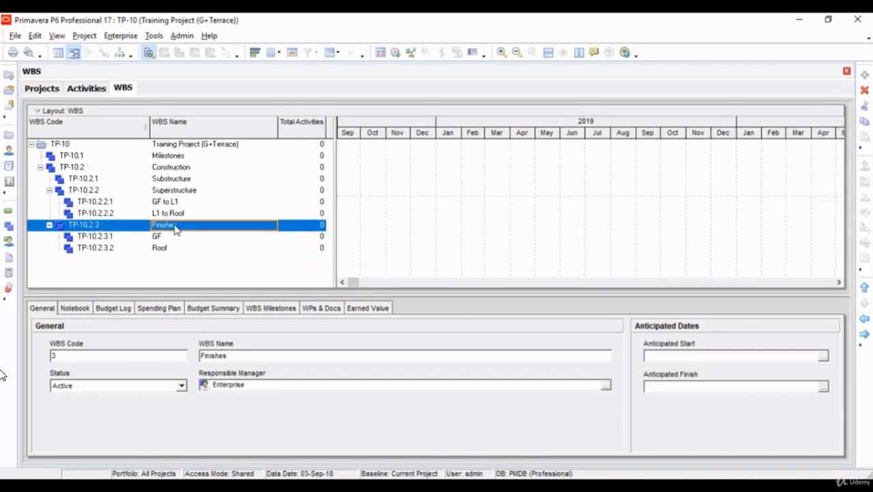
pyautogui.click(865, 75)
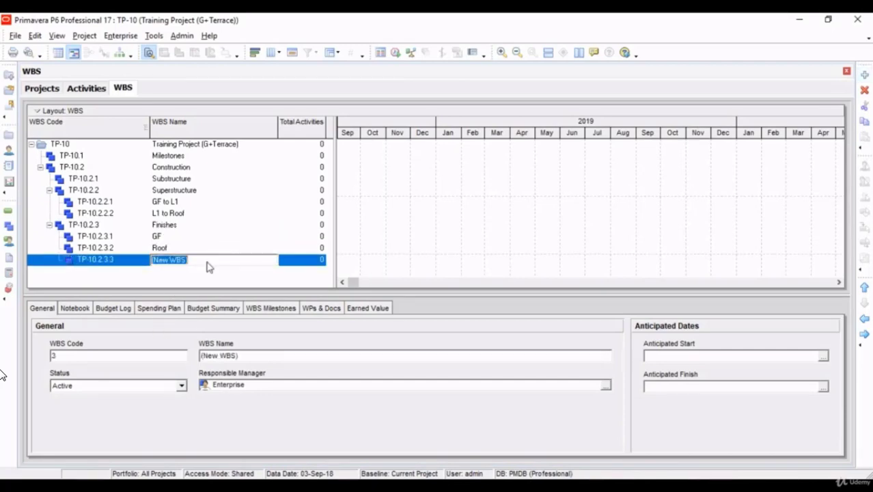
pyautogui.write('External')
pyautogui.press('Return')
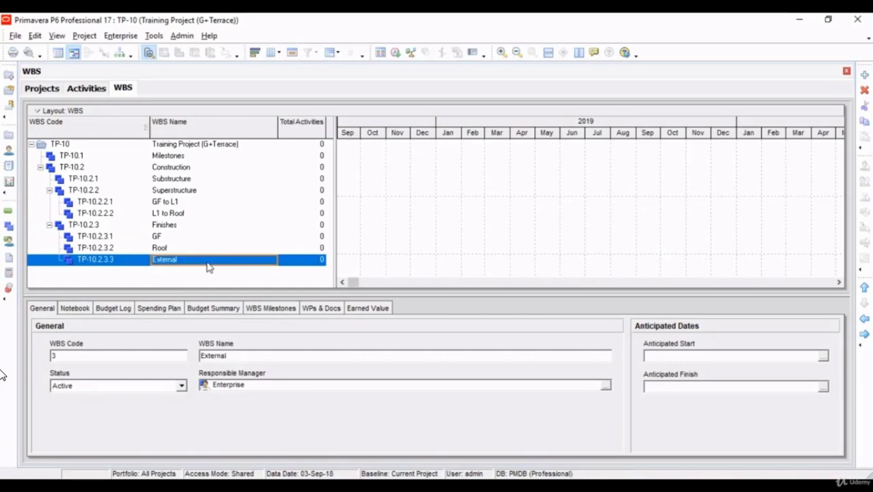
# Open the Activities view and compare its WBS bands with the structure in the WBS view.
pyautogui.click(170, 227)
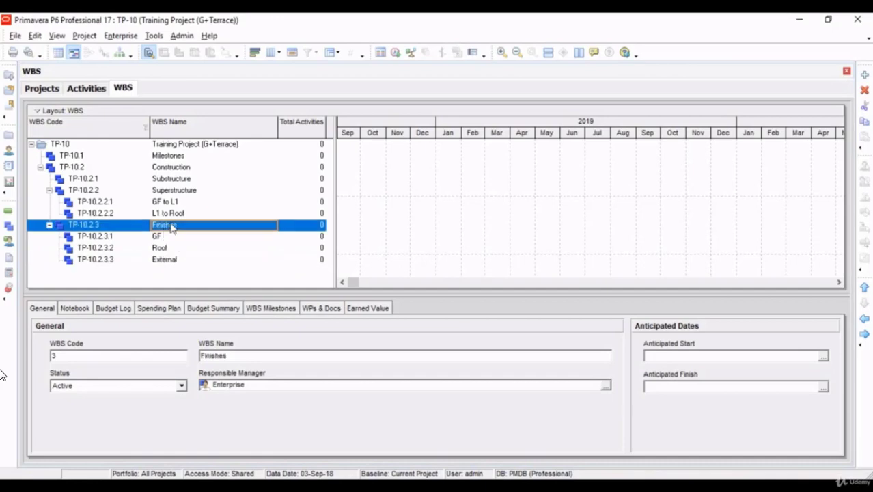
pyautogui.click(172, 179)
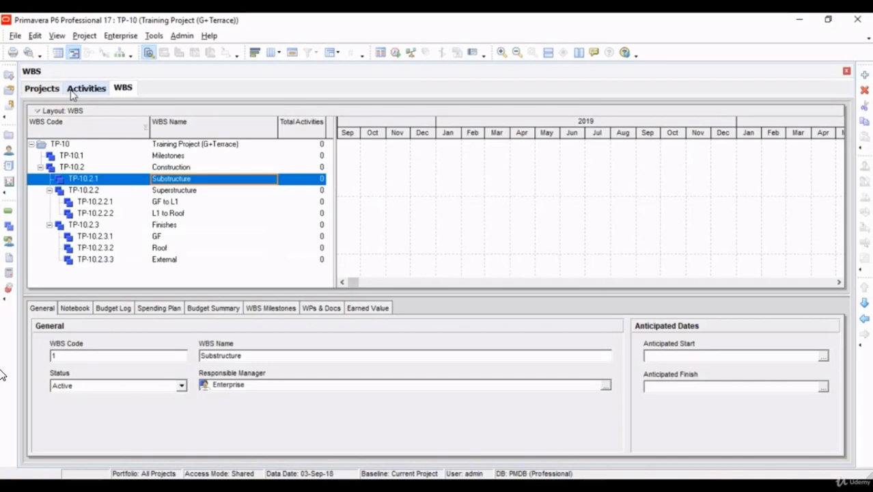
pyautogui.click(73, 92)
pyautogui.click(140, 195)
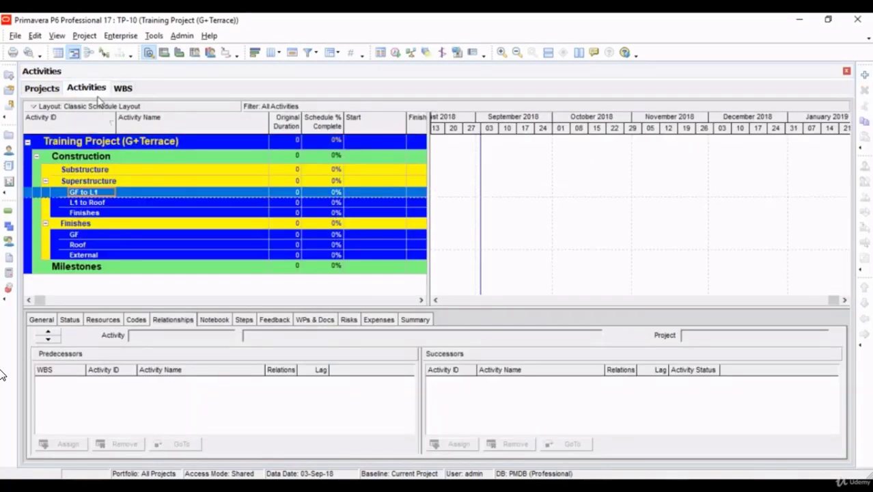
pyautogui.click(116, 91)
pyautogui.click(96, 92)
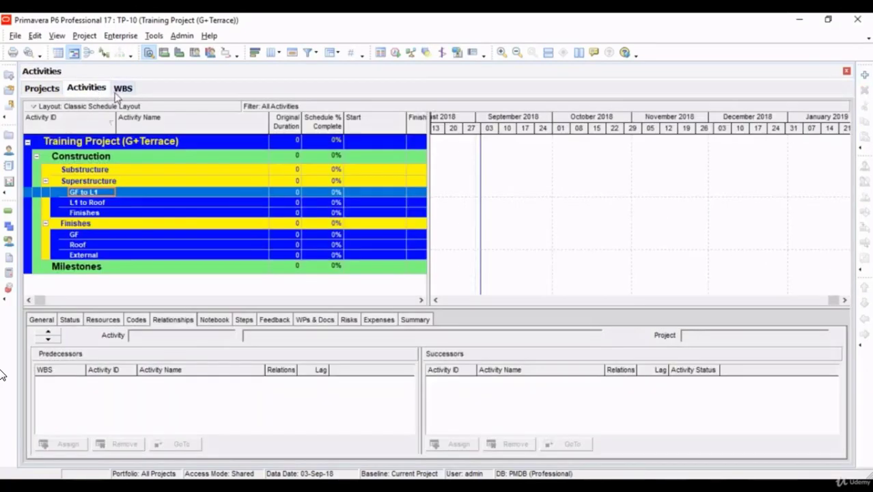
pyautogui.click(117, 92)
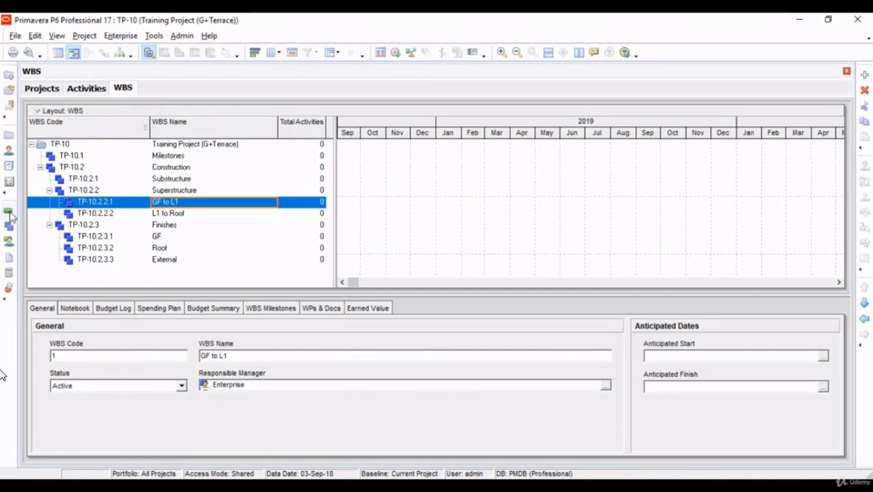
pyautogui.click(9, 213)
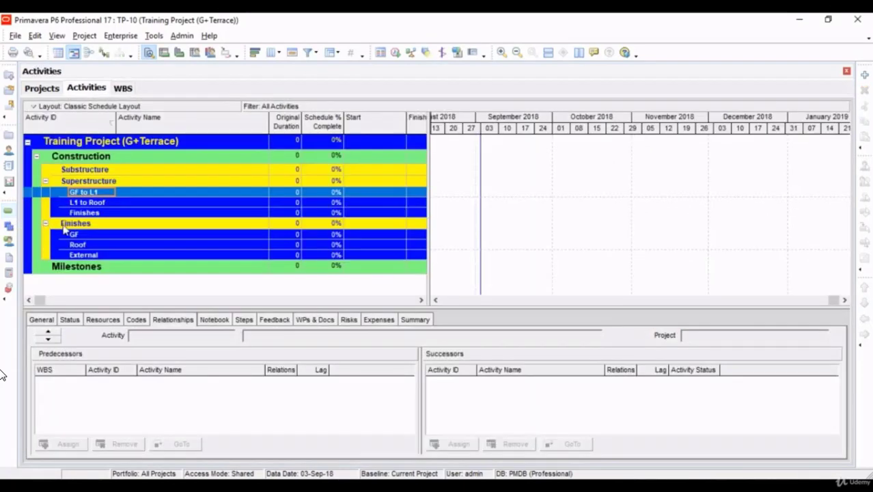
pyautogui.click(101, 158)
pyautogui.click(100, 145)
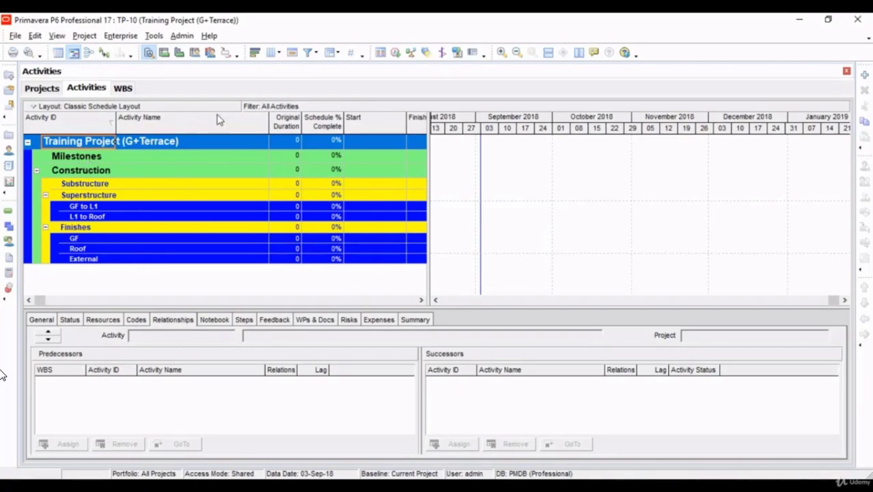
# Apply the Hide if empty option to the WBS grouping of the activities, and turn it back off.
pyautogui.click(331, 52)
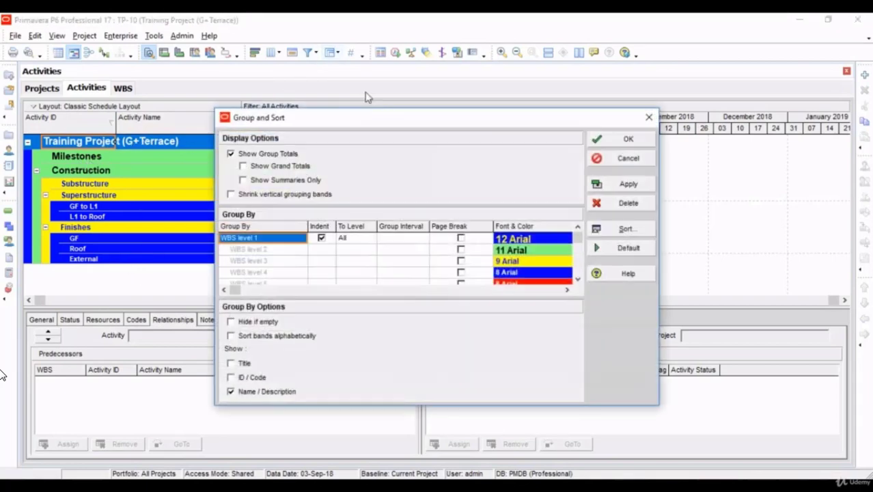
pyautogui.click(235, 324)
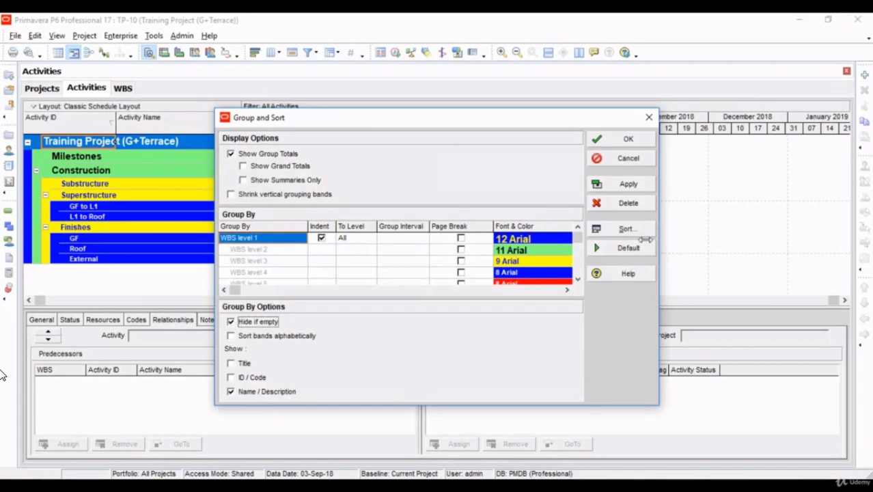
pyautogui.click(602, 185)
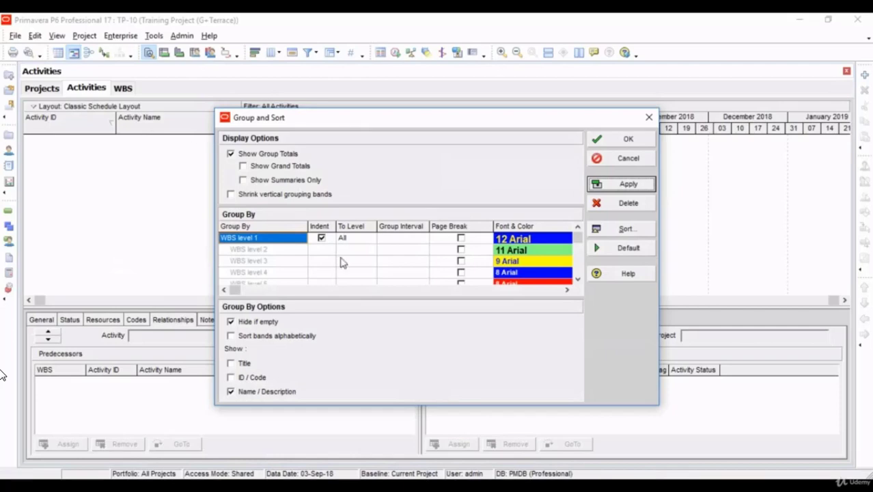
pyautogui.click(238, 328)
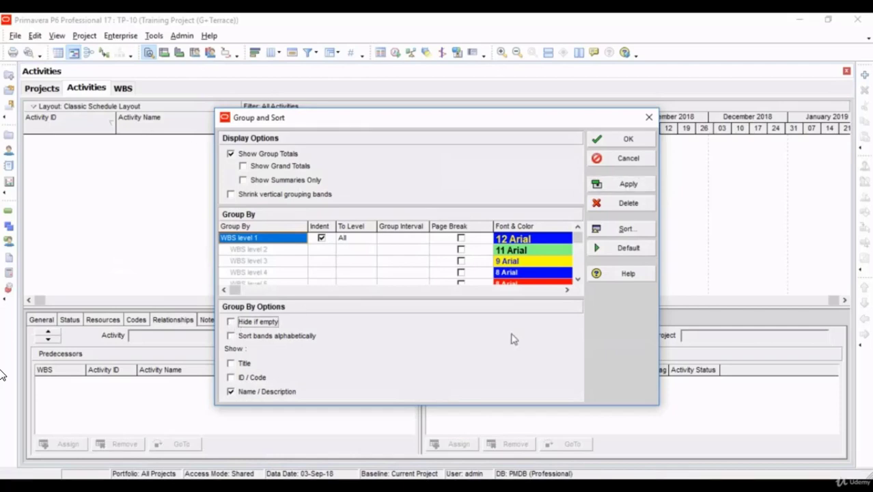
pyautogui.click(616, 188)
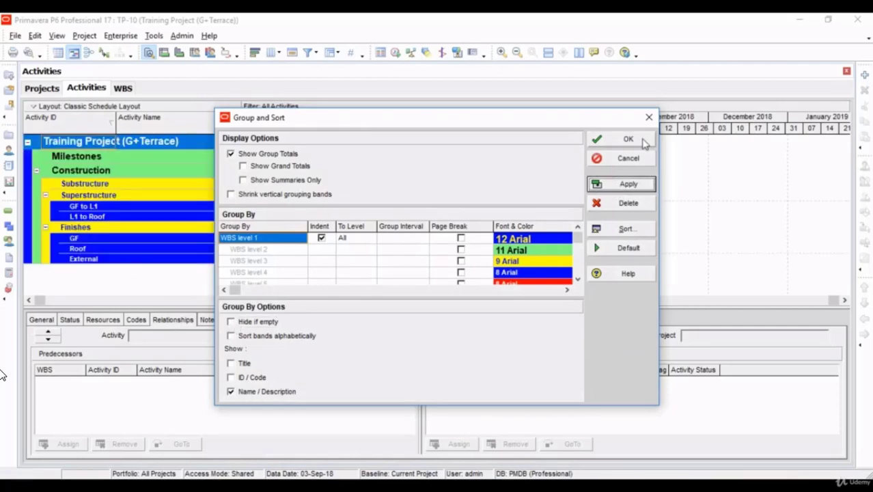
pyautogui.click(627, 140)
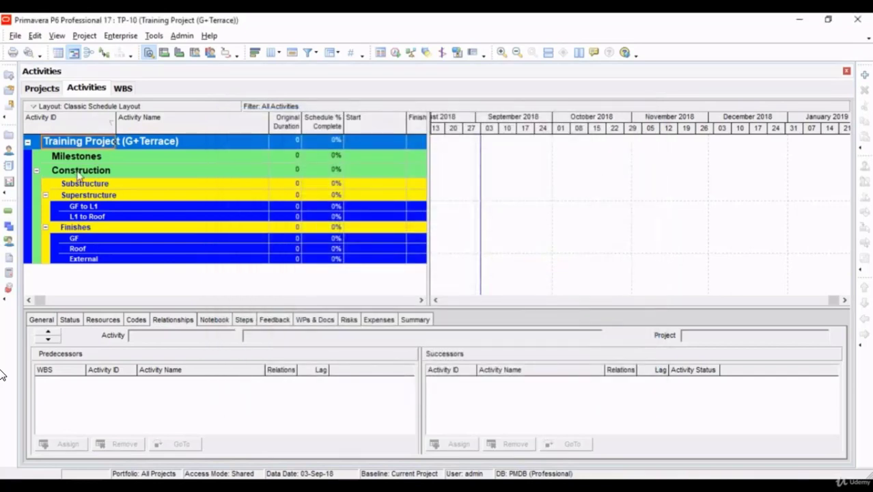
# Add an activity beneath the Milestones WBS band, keeping its default name.
pyautogui.click(78, 159)
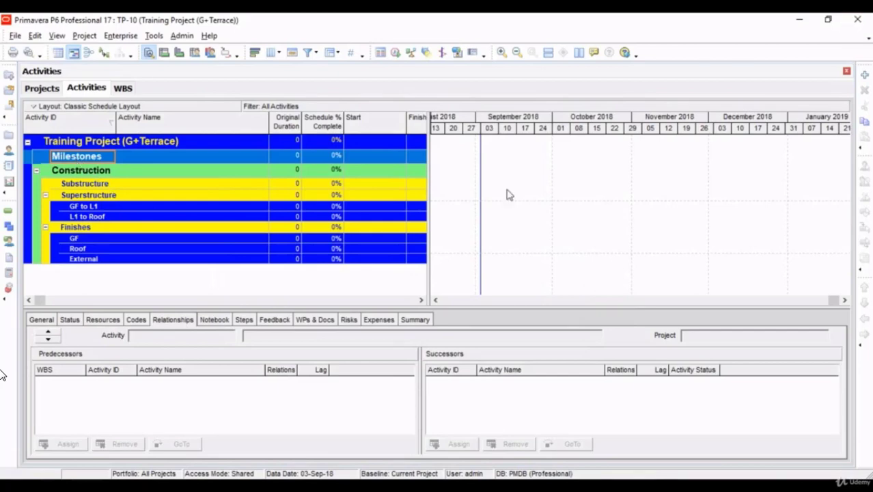
pyautogui.click(865, 76)
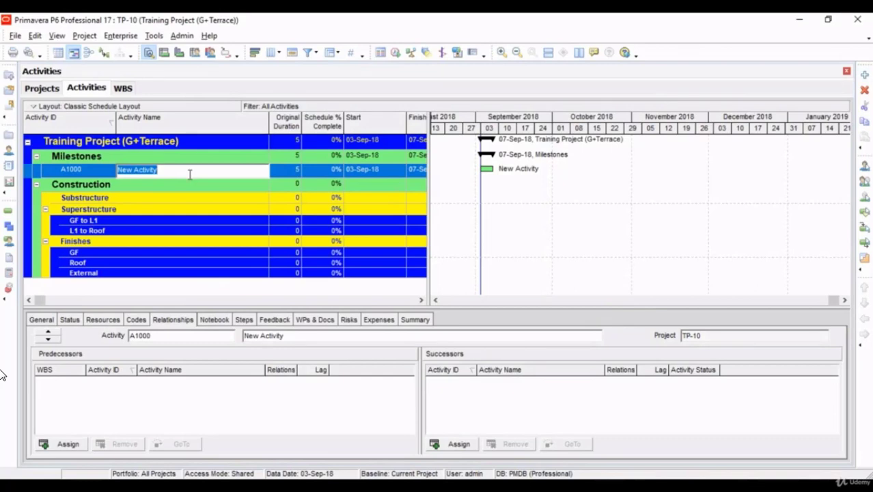
pyautogui.press('Return')
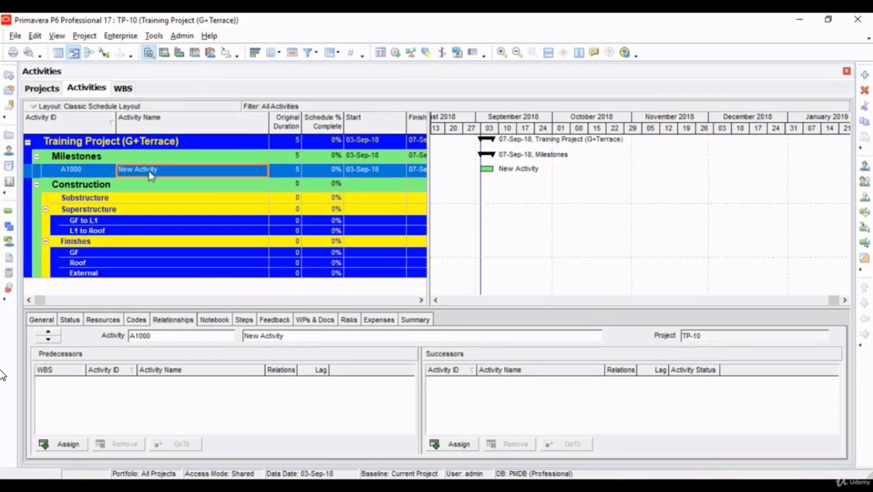
# Check the default duration for new activities in the Admin Preferences and close them.
pyautogui.click(285, 172)
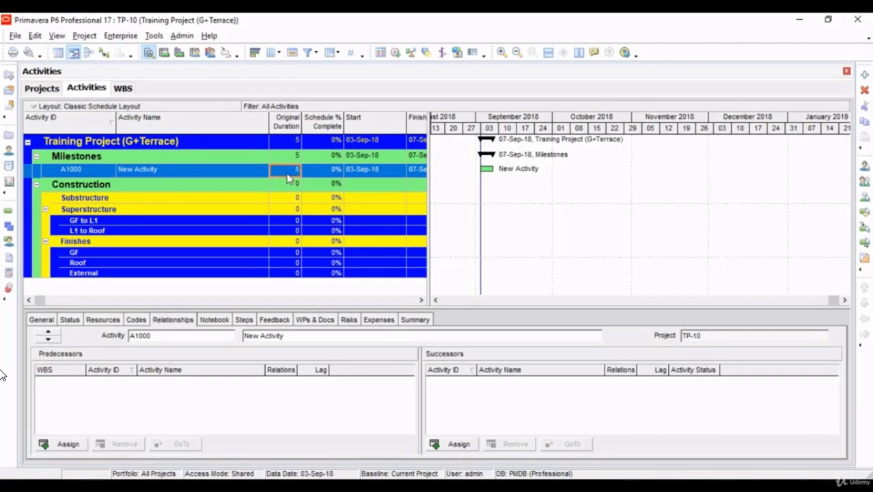
pyautogui.click(182, 35)
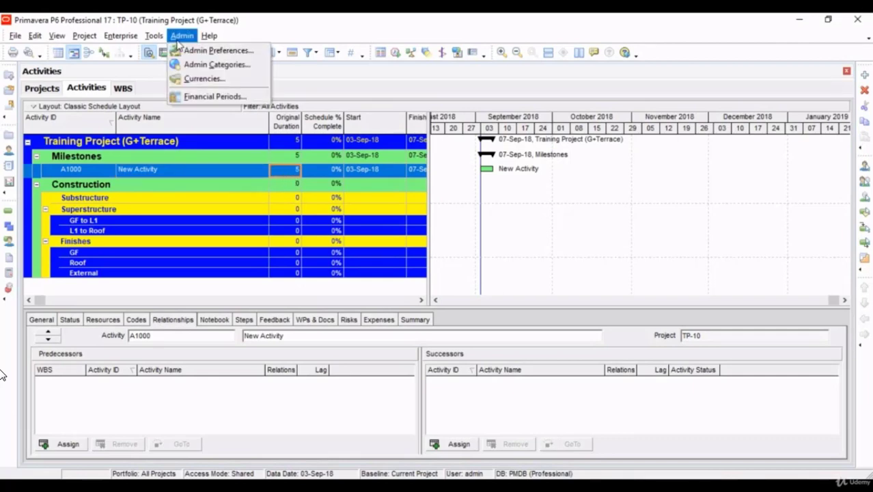
pyautogui.click(188, 53)
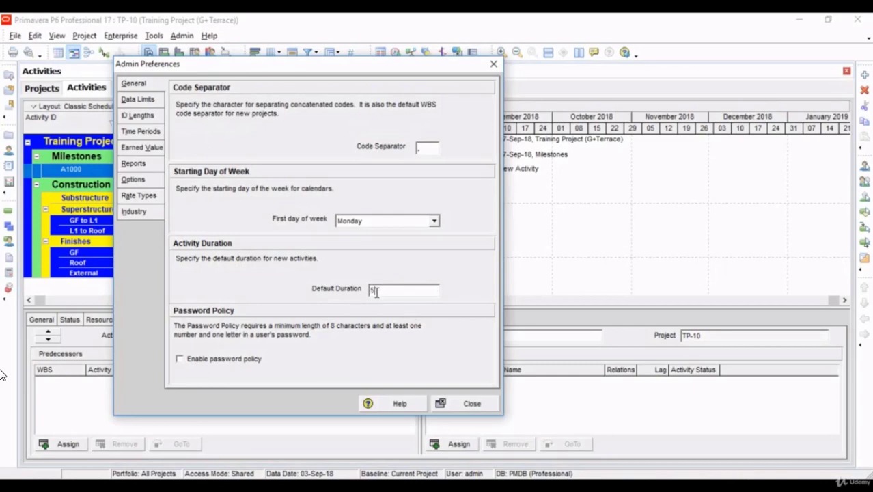
pyautogui.moveTo(375, 291); pyautogui.dragTo(357, 292)
pyautogui.click(472, 404)
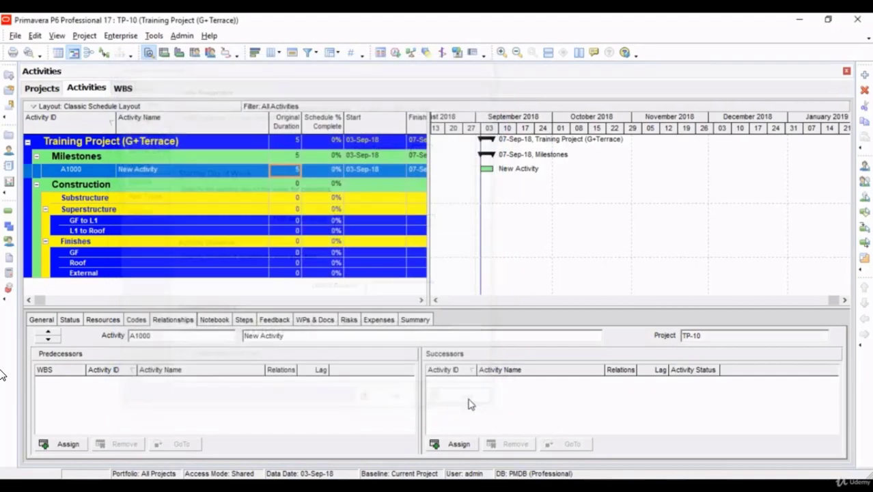
# Examine the new-activity and auto-numbering defaults of the Training Project (G+Terrace) in the Projects view.
pyautogui.click(84, 173)
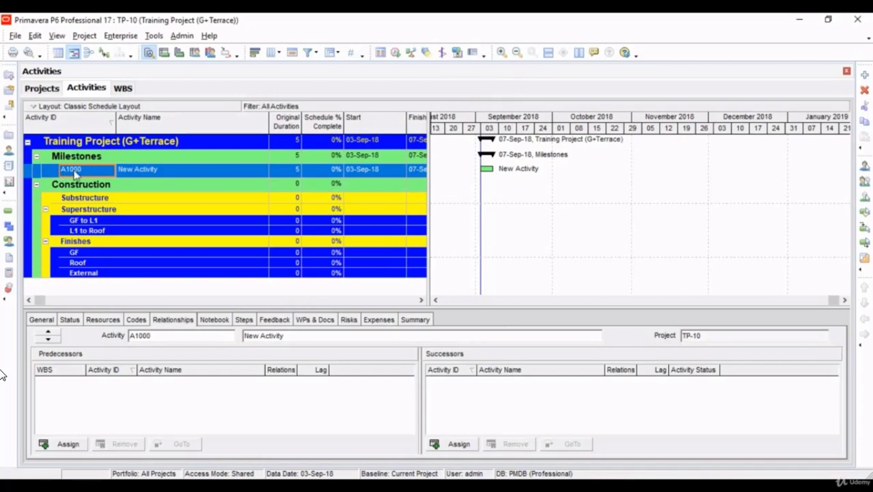
pyautogui.click(41, 91)
pyautogui.click(66, 87)
pyautogui.click(42, 91)
pyautogui.click(71, 88)
pyautogui.click(8, 138)
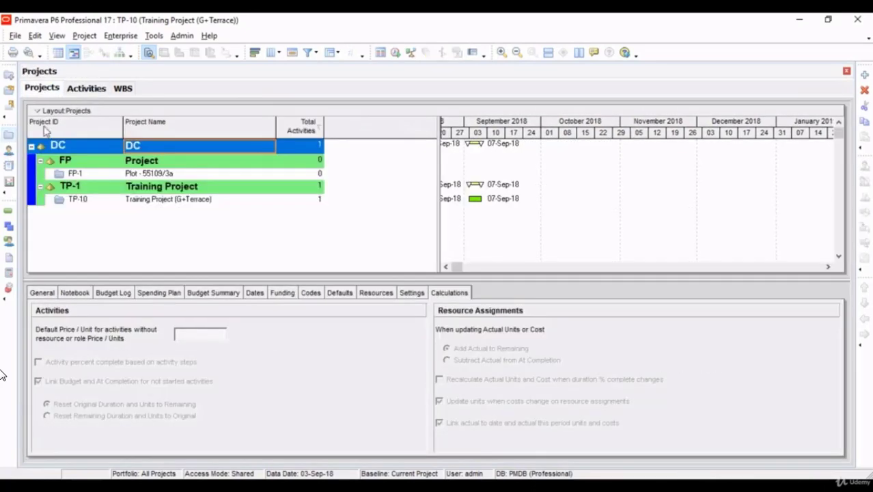
pyautogui.click(84, 89)
pyautogui.click(83, 37)
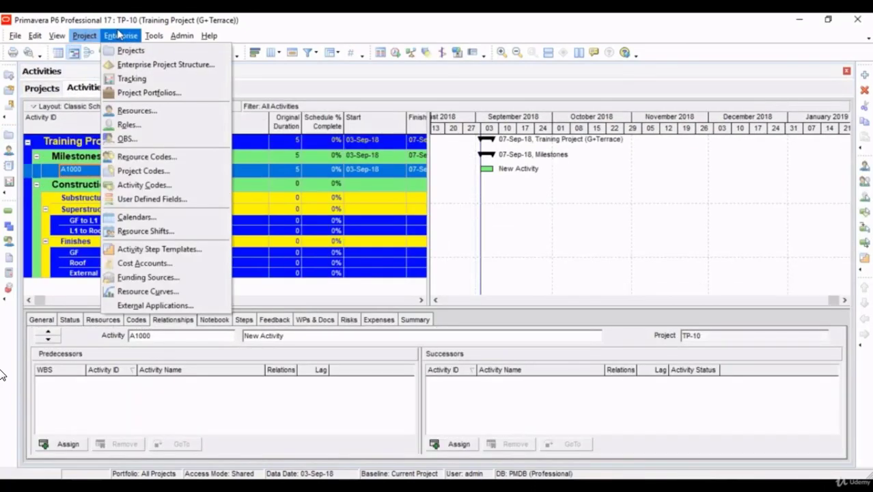
pyautogui.click(128, 52)
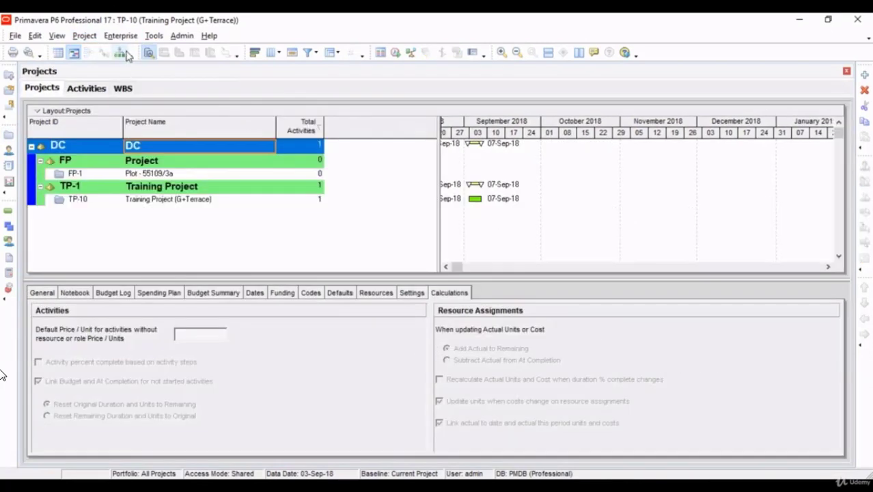
pyautogui.click(168, 205)
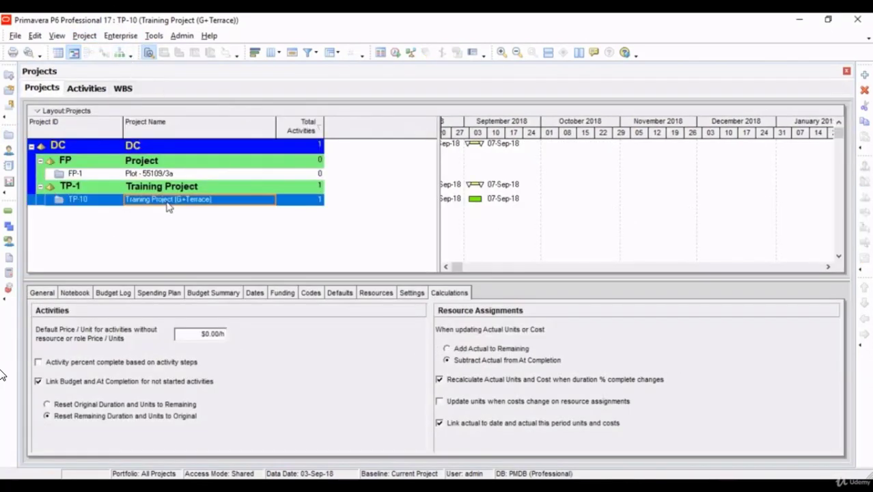
pyautogui.click(340, 294)
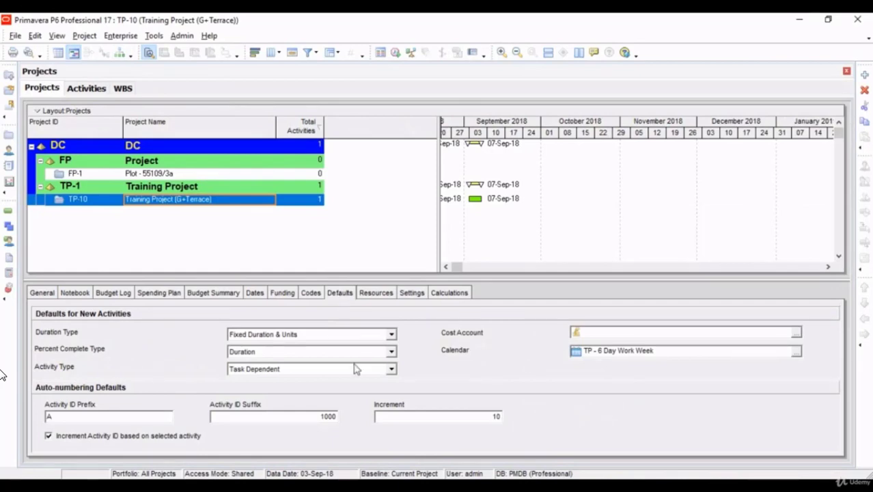
pyautogui.click(71, 416)
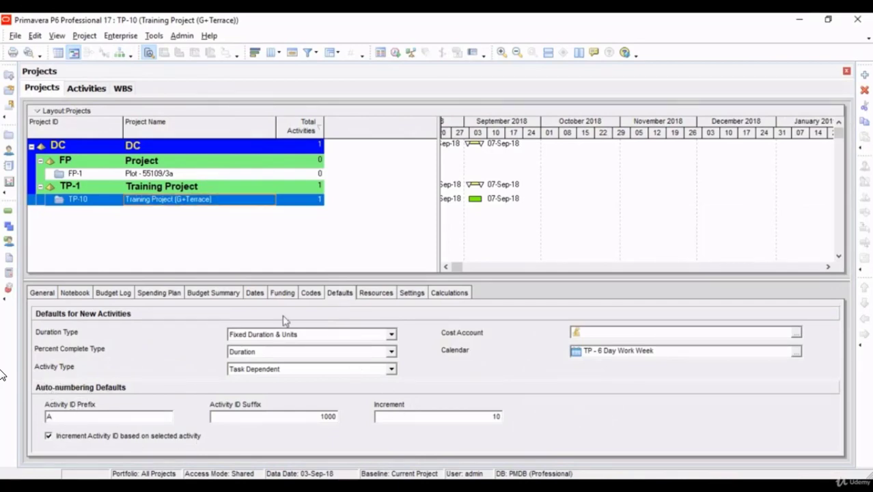
# Return to the Activities view and add a second activity beneath Milestones.
pyautogui.click(93, 88)
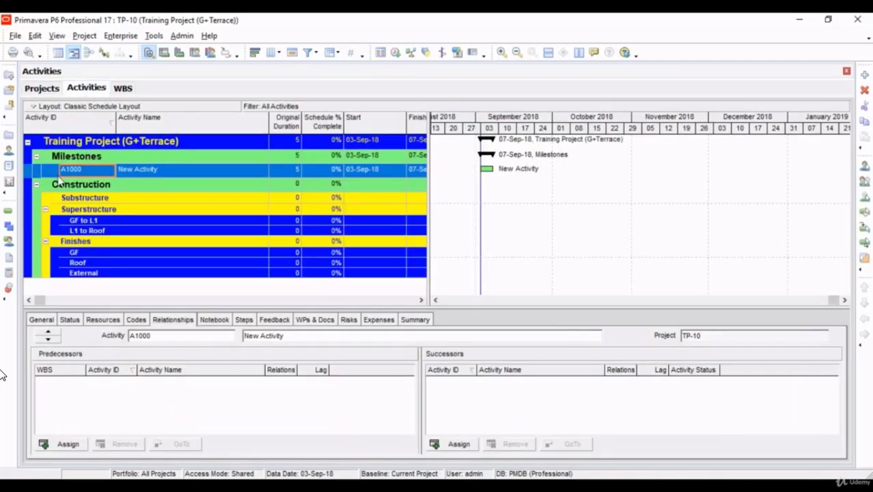
pyautogui.click(865, 77)
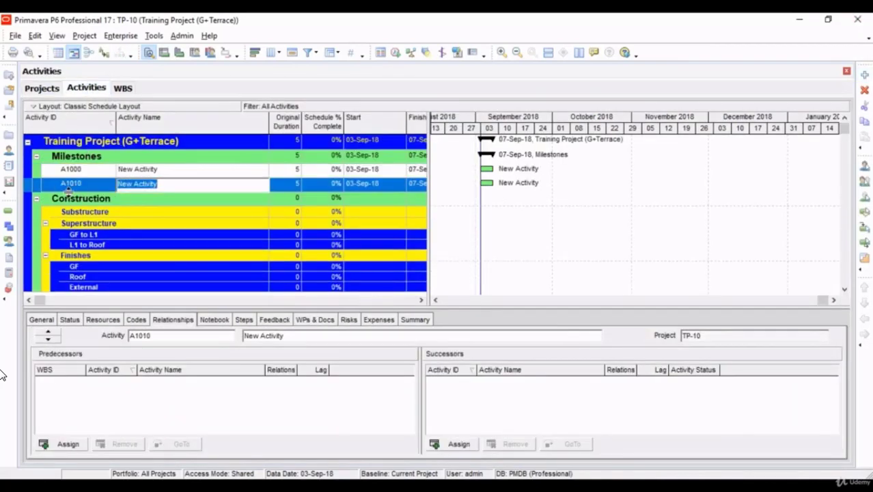
# Check the auto-numbering increment in the Projects view's defaults, and add a third activity beneath Milestones in the Activities view.
pyautogui.click(42, 89)
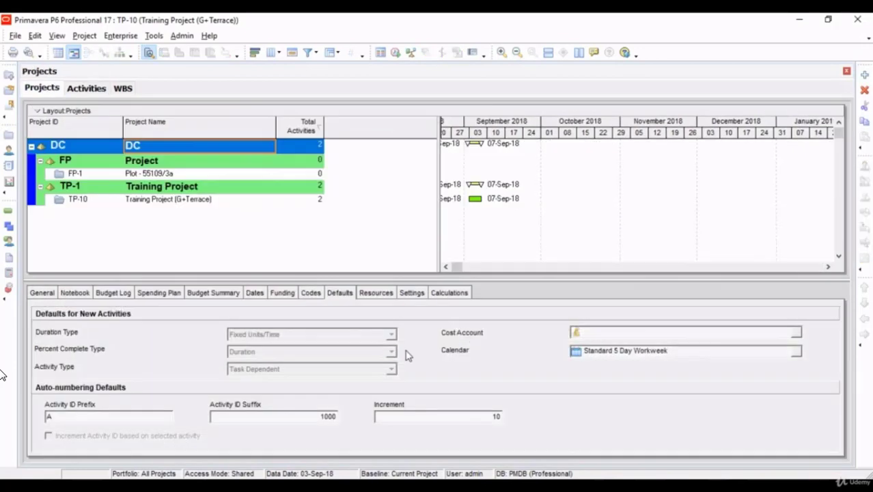
pyautogui.click(464, 416)
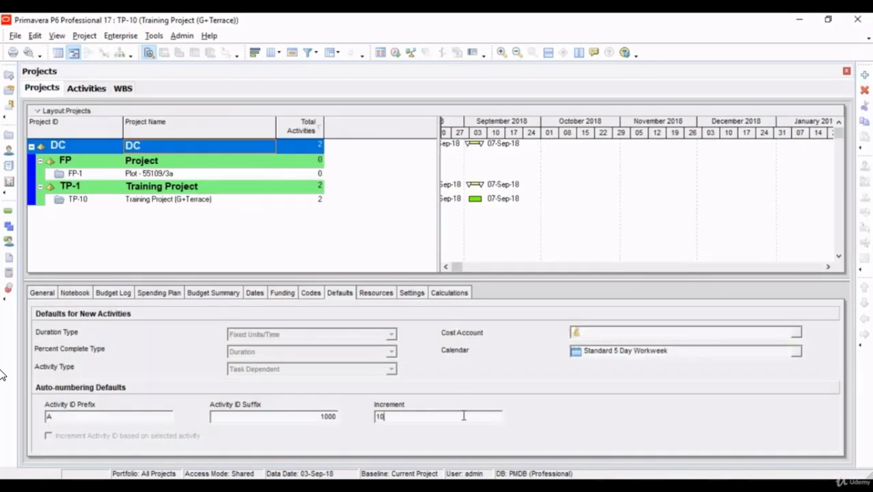
pyautogui.click(86, 88)
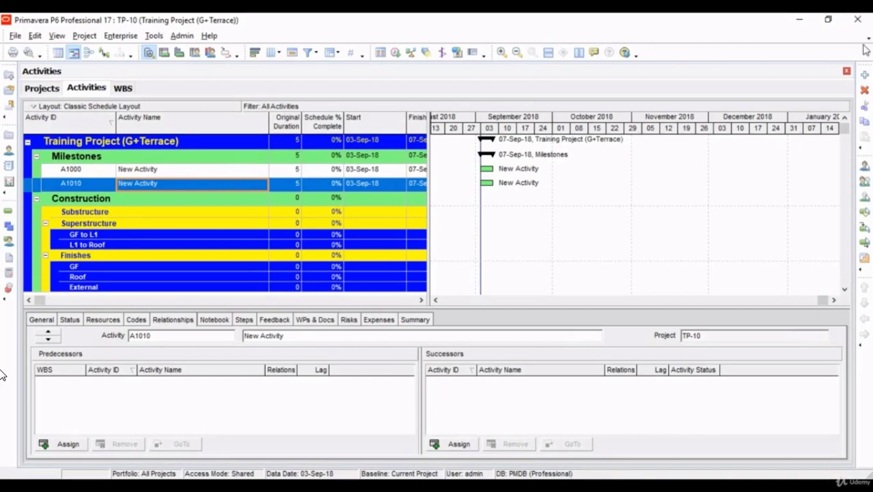
pyautogui.click(864, 76)
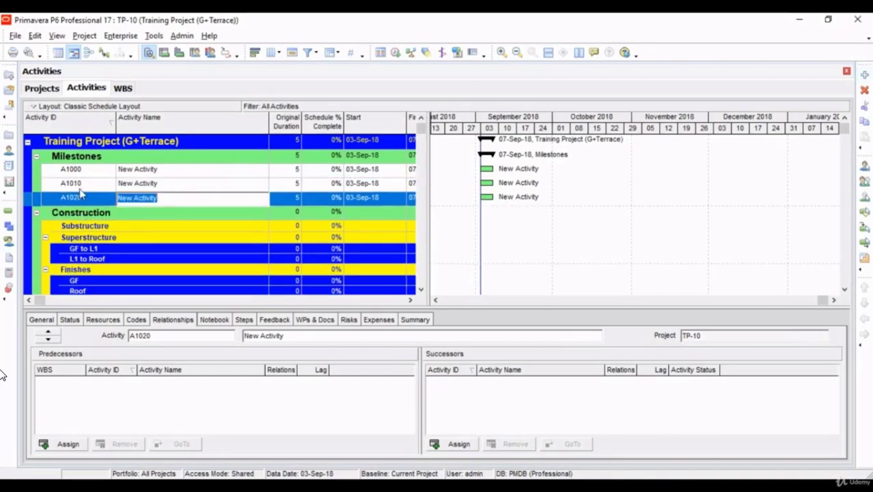
# Delete the activities A1010 and A1020 from the Milestones band.
pyautogui.click(85, 192)
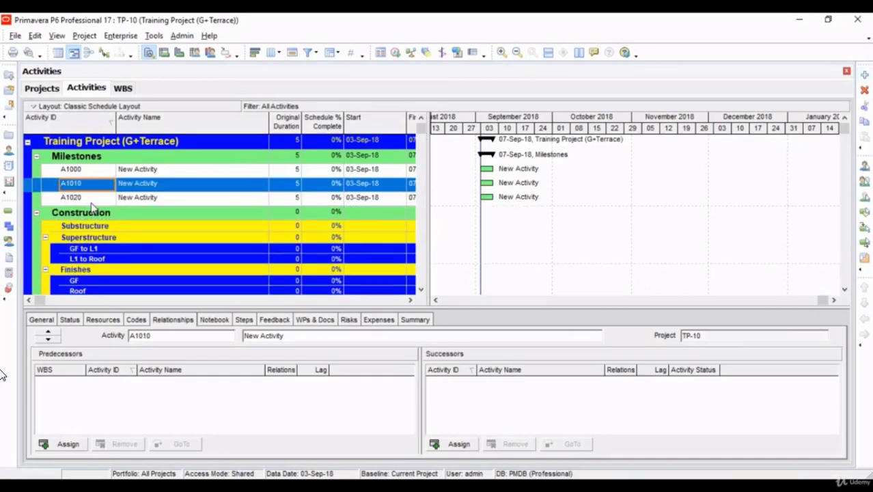
pyautogui.keyDown('ctrl'); pyautogui.click(90, 200); pyautogui.keyUp('ctrl')
pyautogui.click(864, 89)
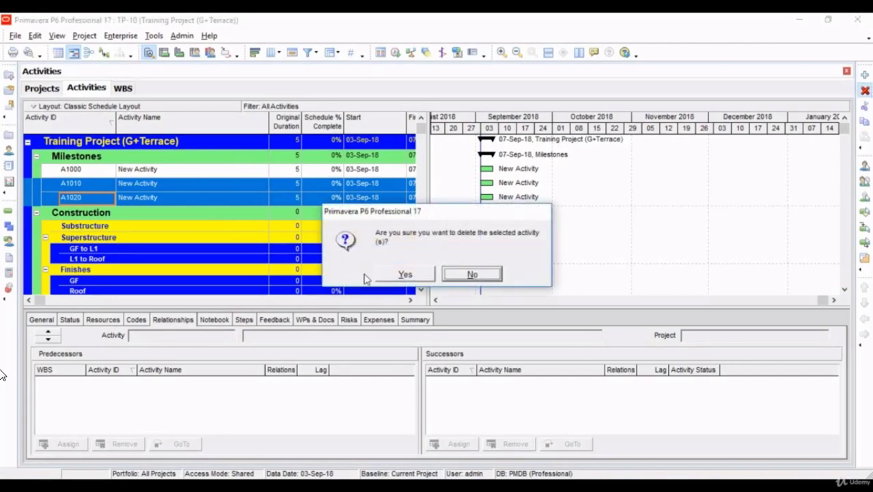
pyautogui.click(403, 274)
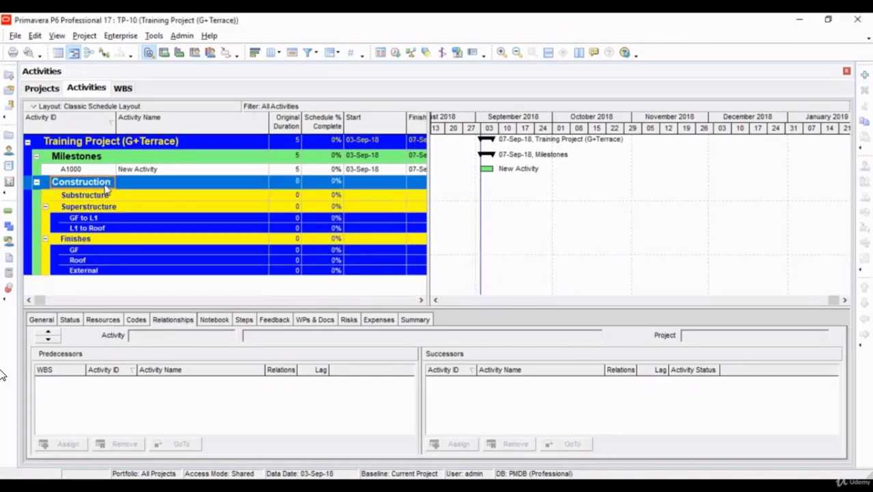
# Rename the remaining Milestones activity, A1000, as Project Start.
pyautogui.click(90, 170)
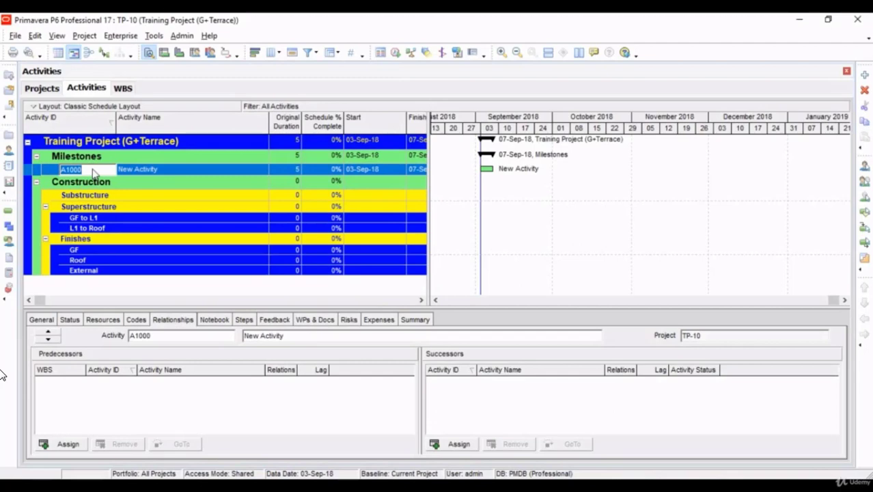
pyautogui.click(194, 171)
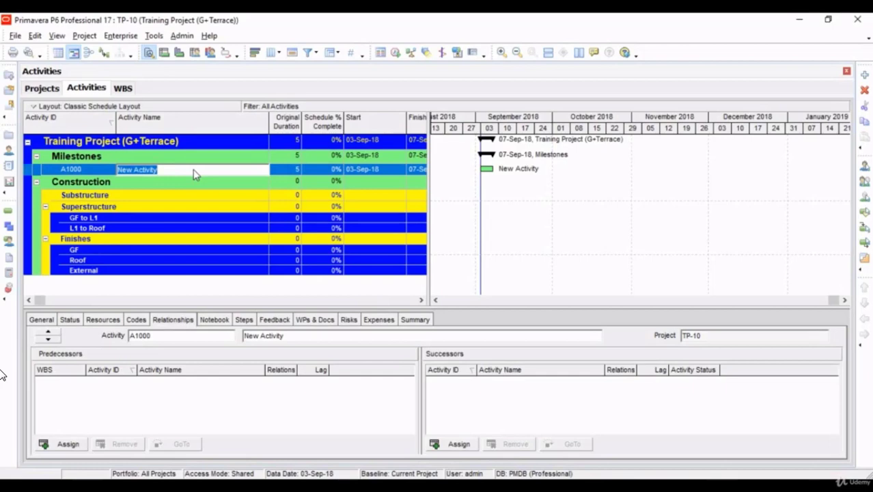
pyautogui.write('Project St')
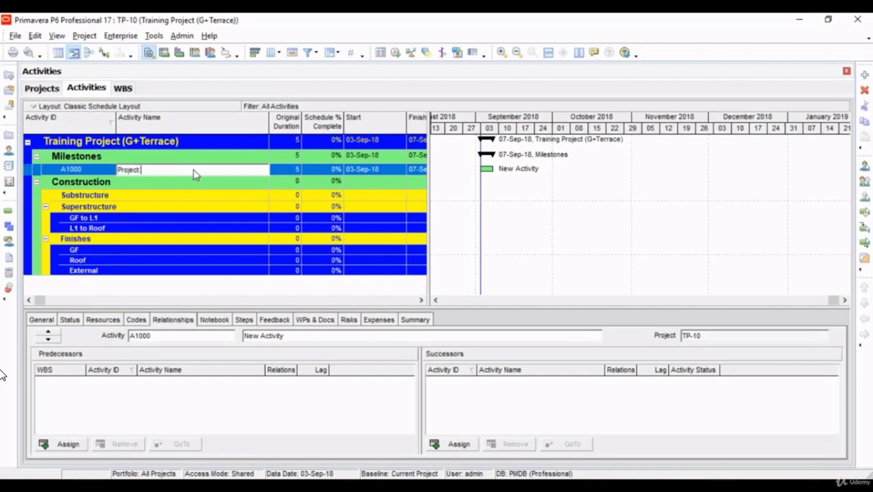
pyautogui.write('art')
pyautogui.press('Return')
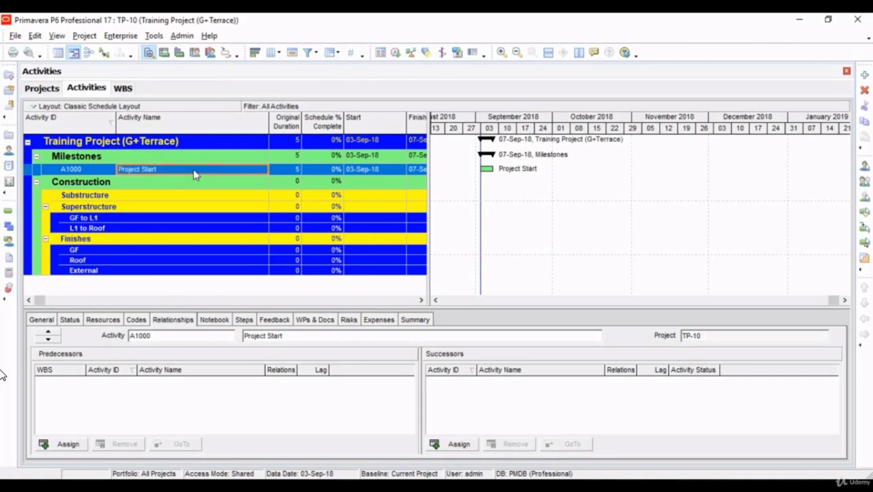
# Add a second activity beneath Milestones and name it Project Finish.
pyautogui.click(864, 75)
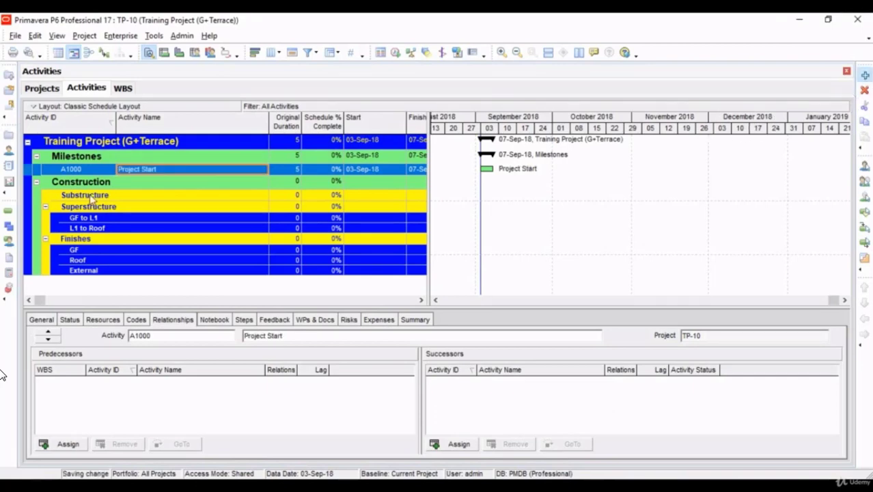
pyautogui.write('Project F')
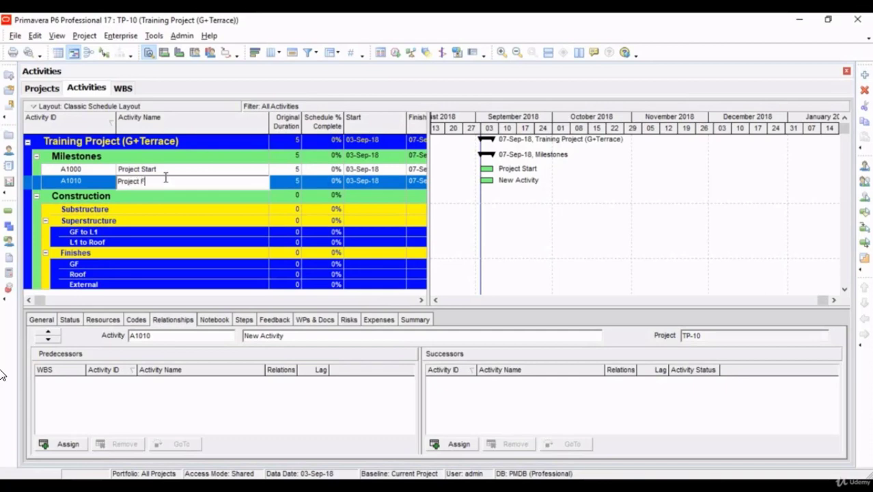
pyautogui.write('inish')
pyautogui.press('Return')
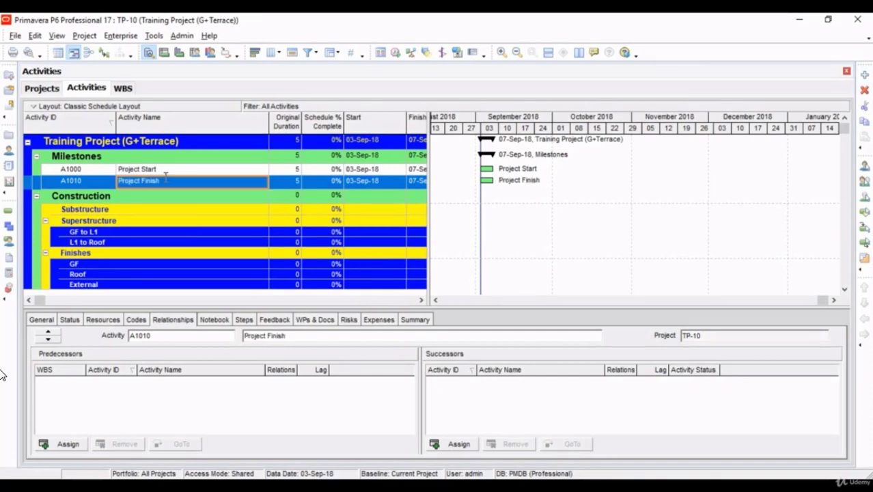
# Set the activity IDs to MIL-10 for Project Start and MIL-20 for Project Finish.
pyautogui.click(89, 170)
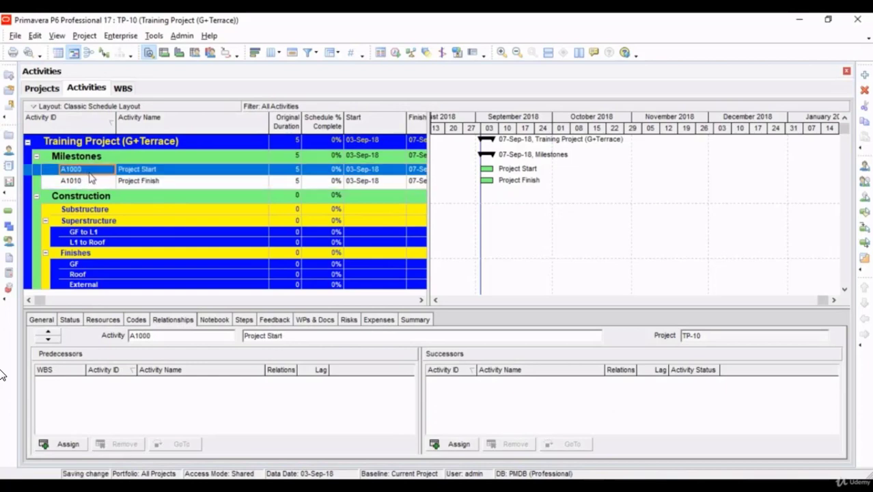
pyautogui.write('MIL-10')
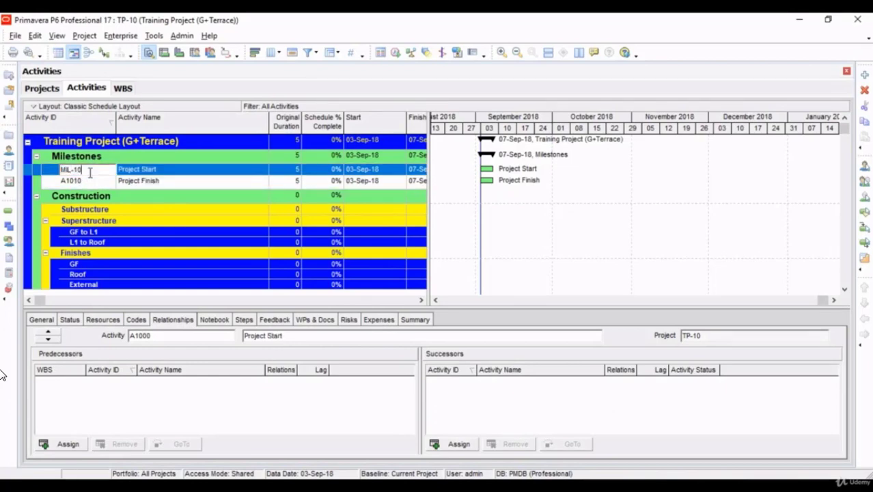
pyautogui.press('Return')
pyautogui.click(90, 170)
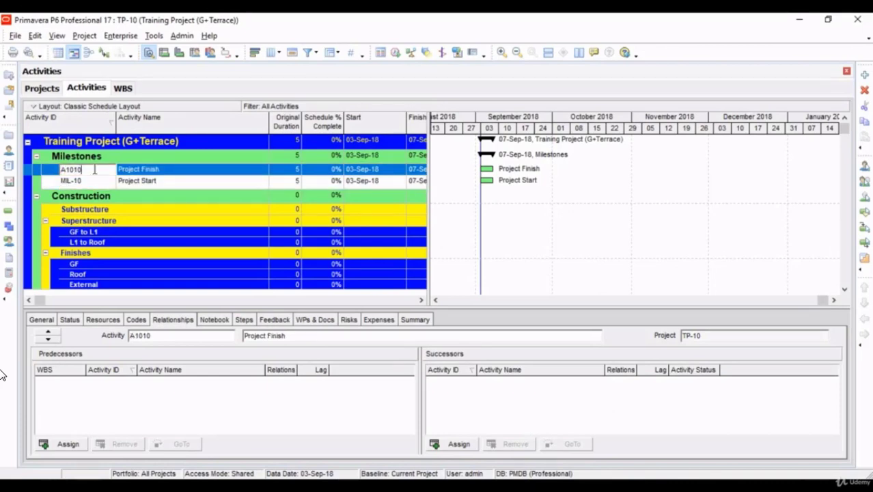
pyautogui.click(89, 172)
pyautogui.write('MIL-20')
pyautogui.press('Return')
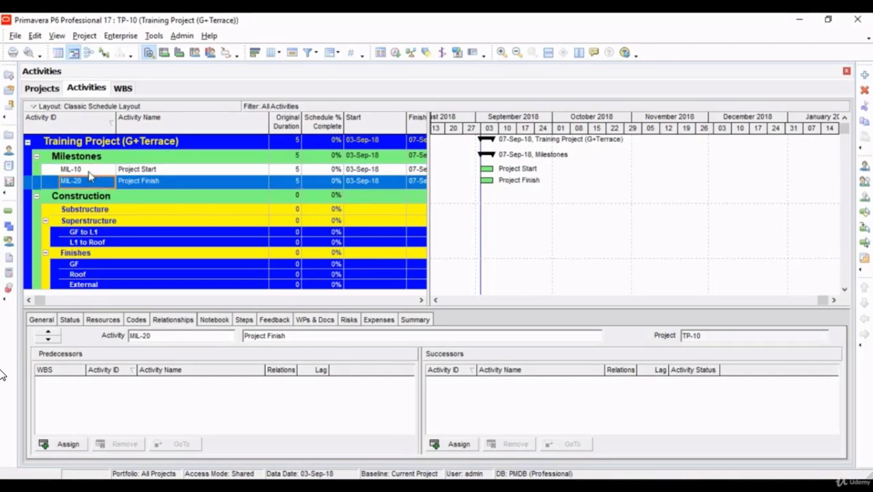
pyautogui.click(131, 172)
pyautogui.click(159, 182)
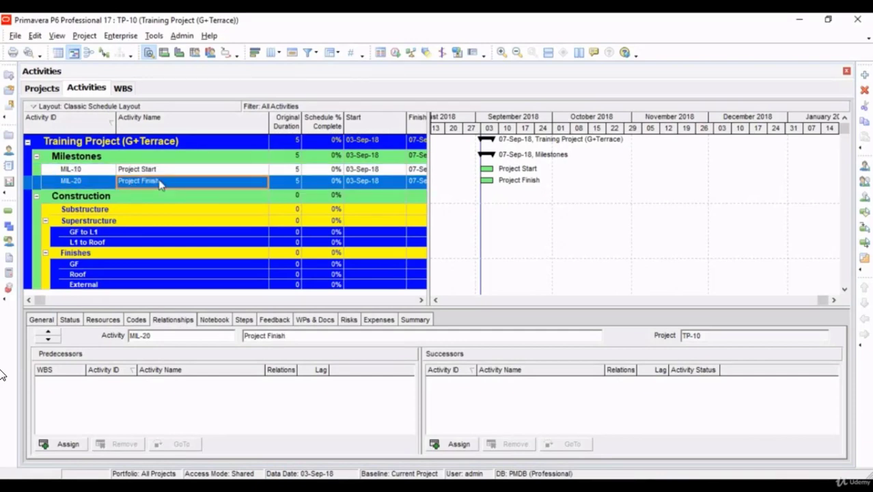
# Widen the activity table to include the Finish and Total Float columns, and show Project Start's General details in an enlarged details area.
pyautogui.click(422, 252)
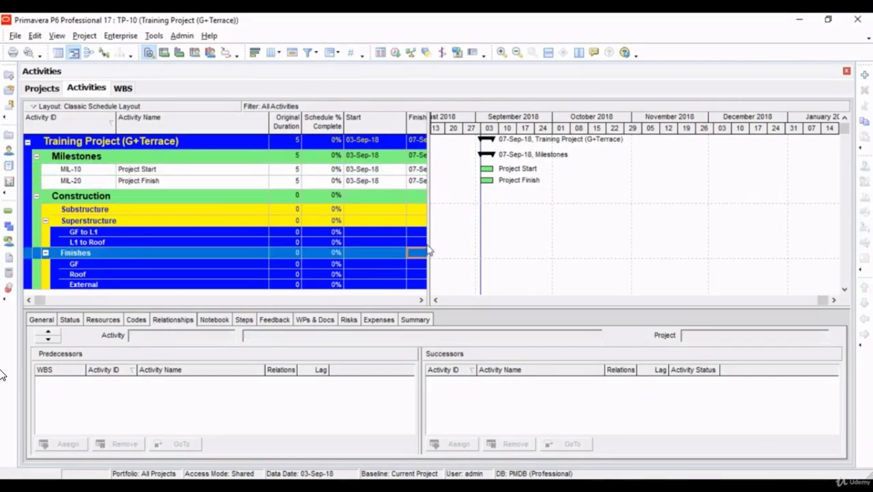
pyautogui.moveTo(428, 250); pyautogui.dragTo(504, 249)
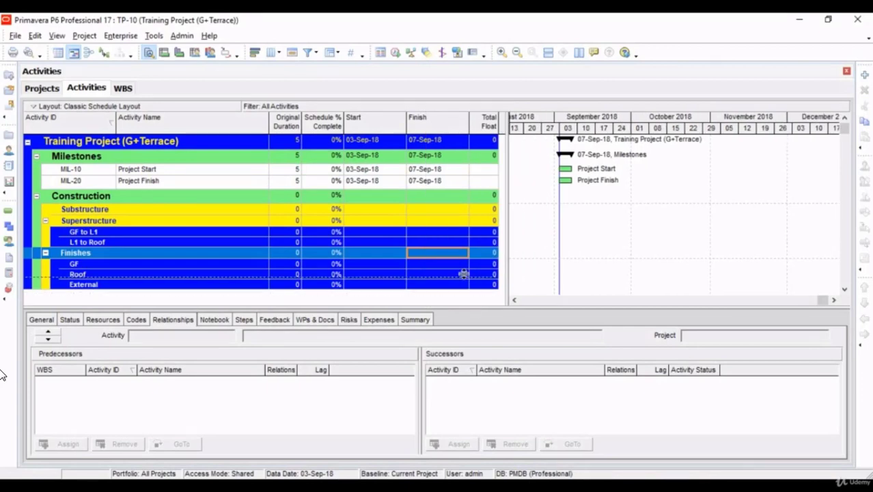
pyautogui.click(147, 170)
pyautogui.click(42, 321)
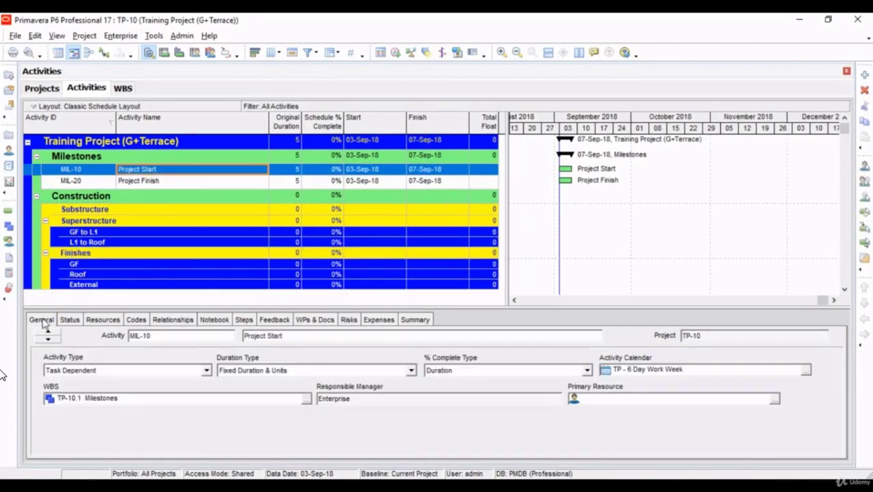
pyautogui.moveTo(69, 310); pyautogui.dragTo(69, 240)
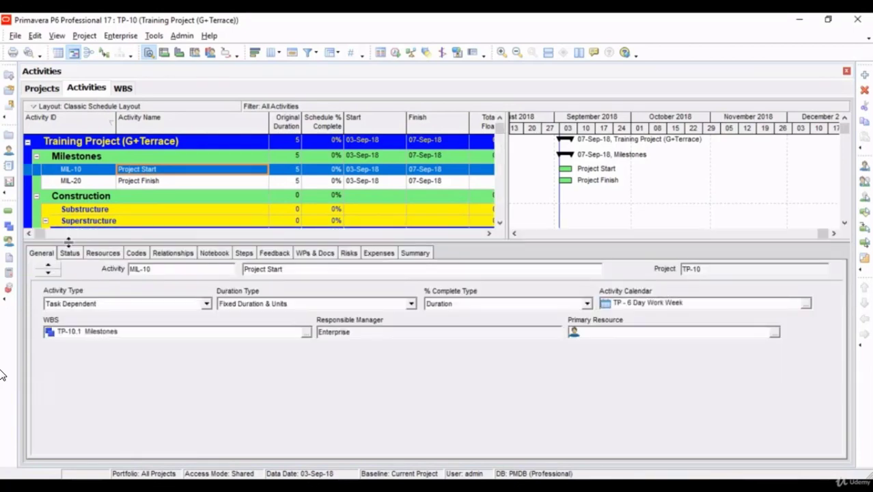
pyautogui.click(43, 252)
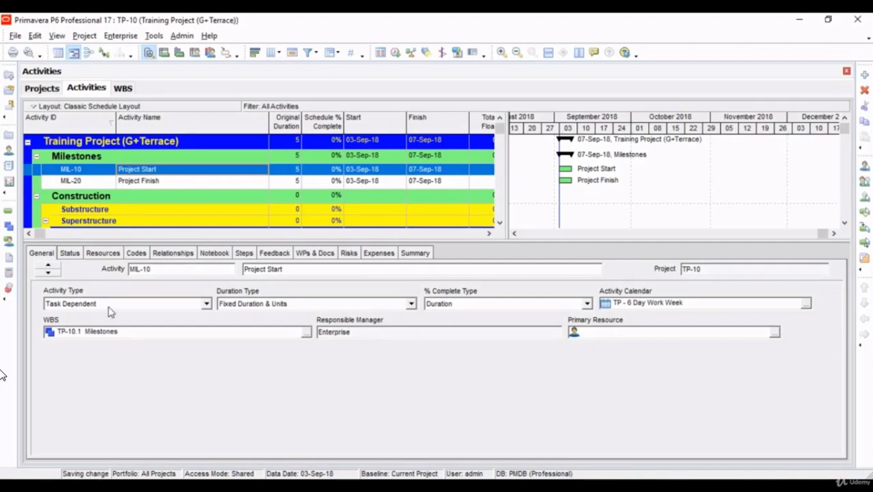
# Set Project Start's activity type to Start Milestone and check its start, finish and original duration.
pyautogui.click(110, 303)
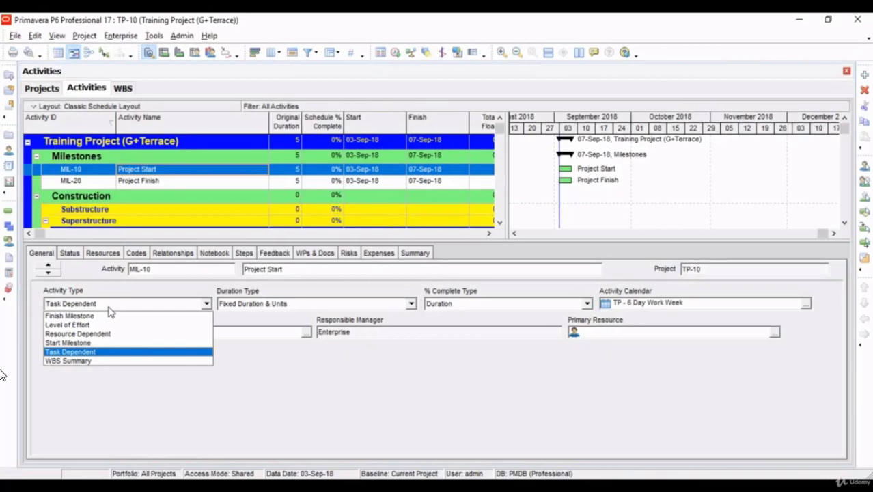
pyautogui.click(71, 342)
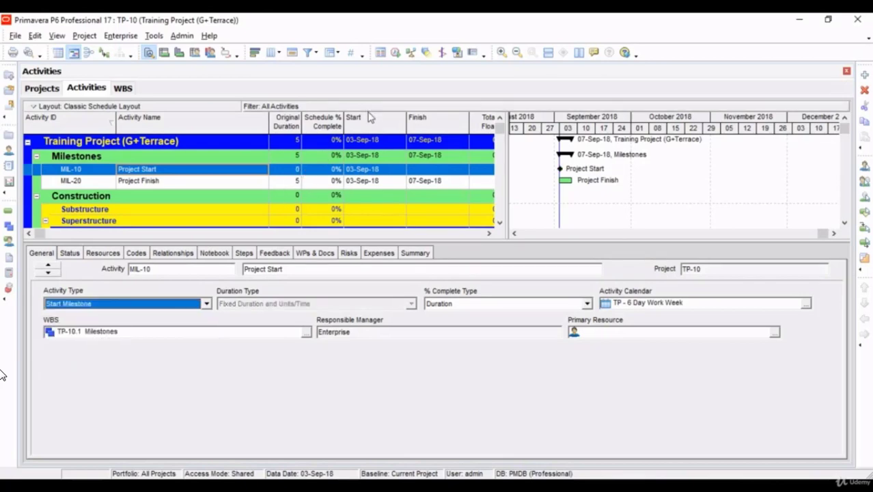
pyautogui.click(364, 170)
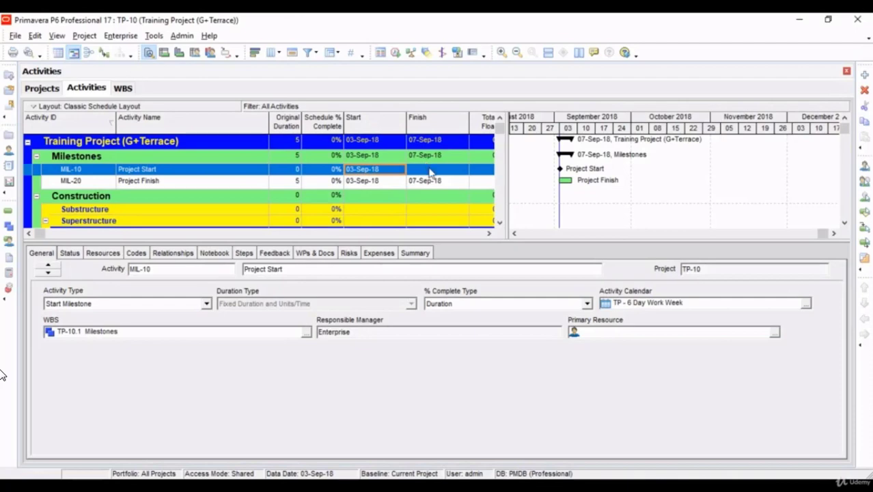
pyautogui.click(430, 171)
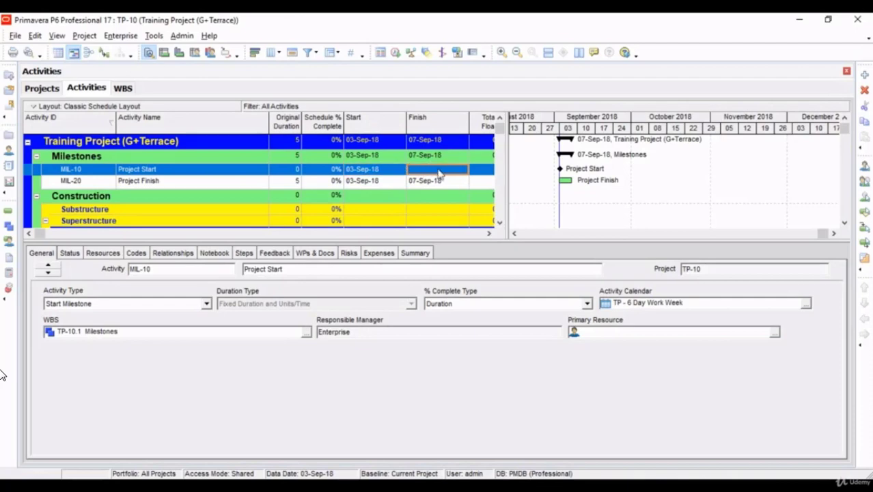
pyautogui.click(285, 170)
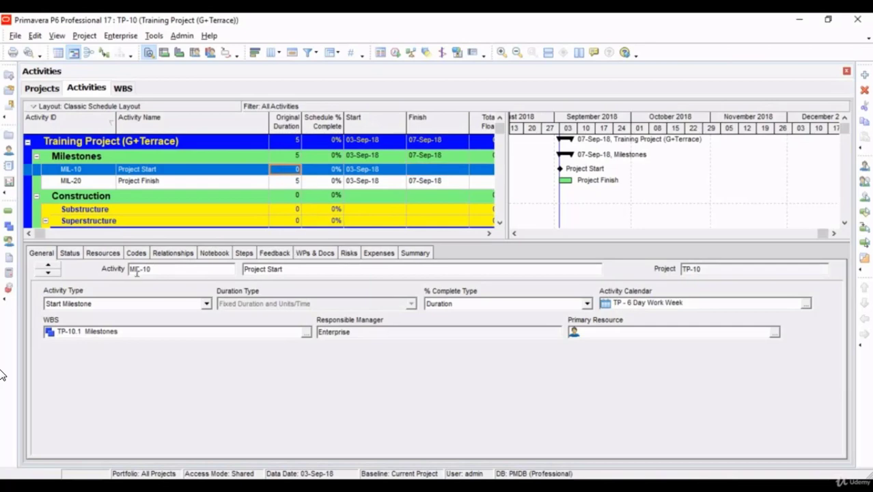
# Set Project Finish's activity type to Finish Milestone, and check its dates and activity calendar.
pyautogui.click(157, 181)
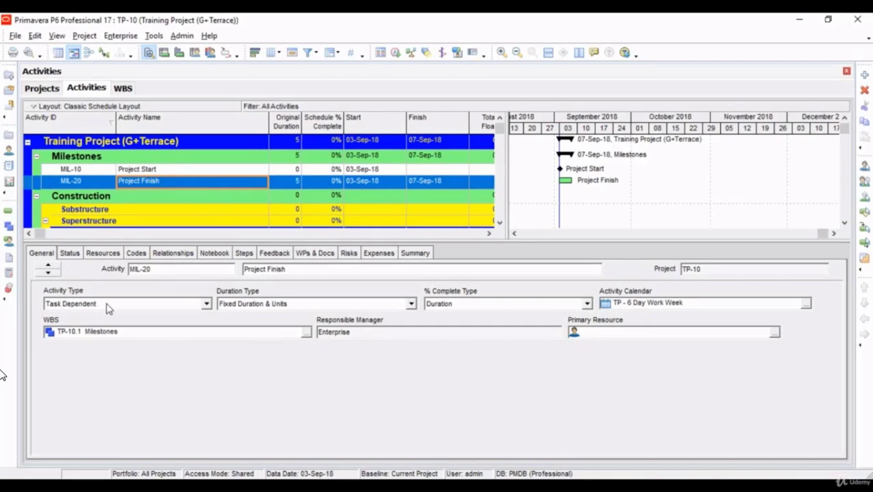
pyautogui.click(177, 306)
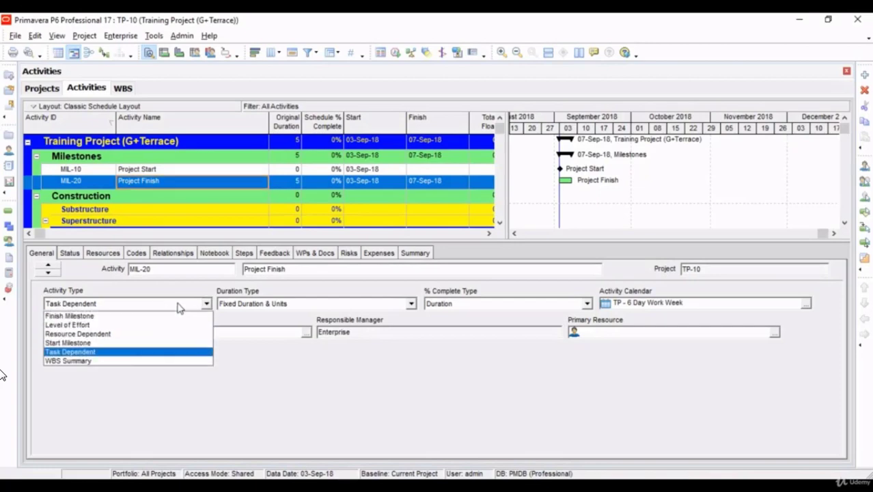
pyautogui.click(132, 318)
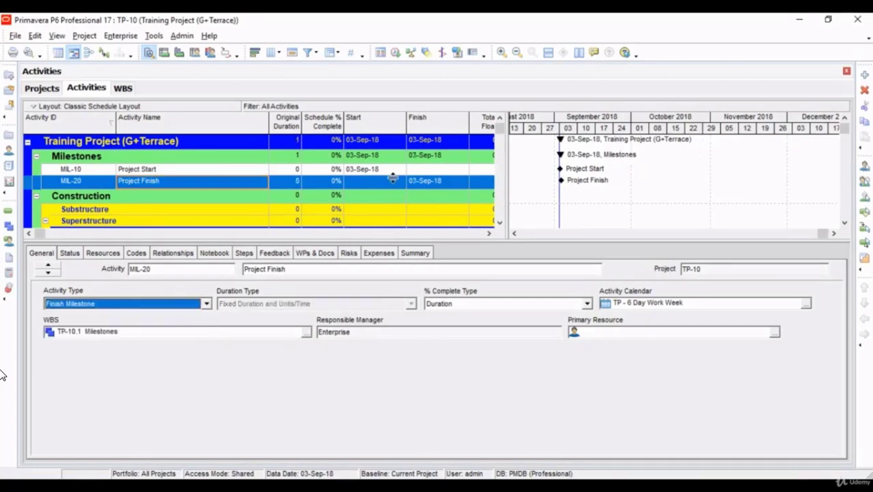
pyautogui.click(437, 182)
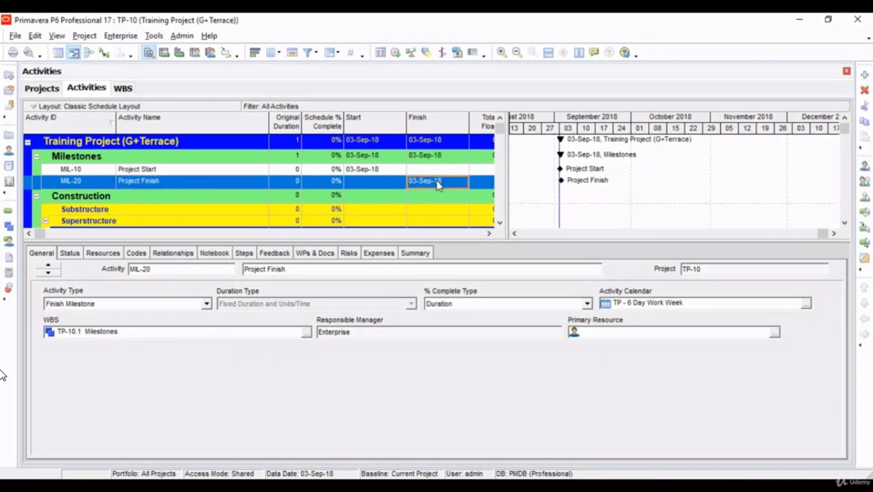
pyautogui.click(352, 185)
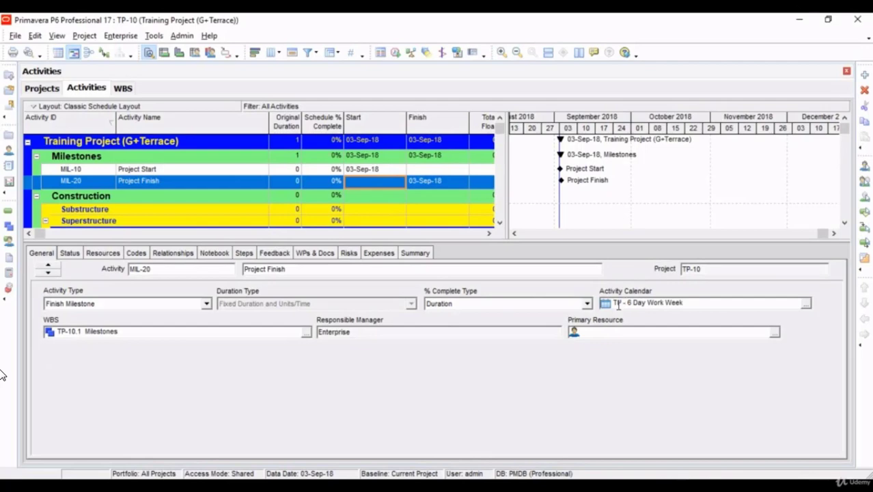
pyautogui.moveTo(618, 305); pyautogui.dragTo(702, 301)
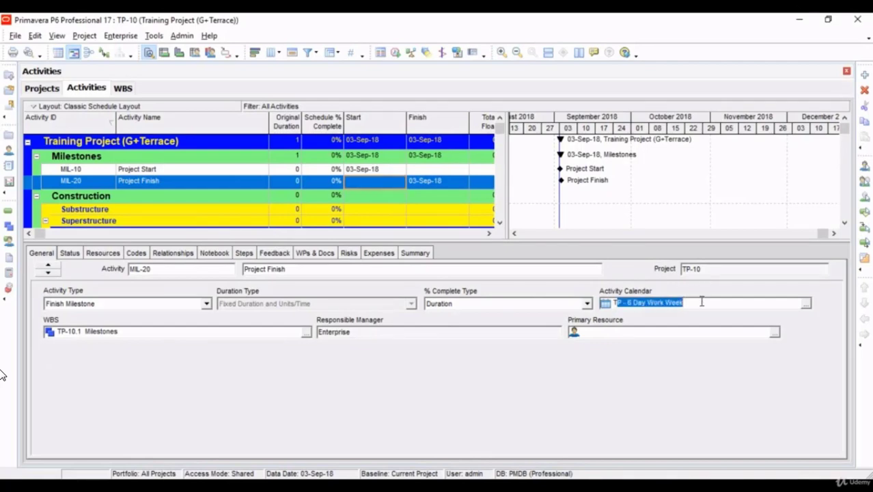
# Compare the default calendar for new activities in the Training Project (G+Terrace) project defaults with the Project Finish milestone's activity calendar.
pyautogui.click(690, 304)
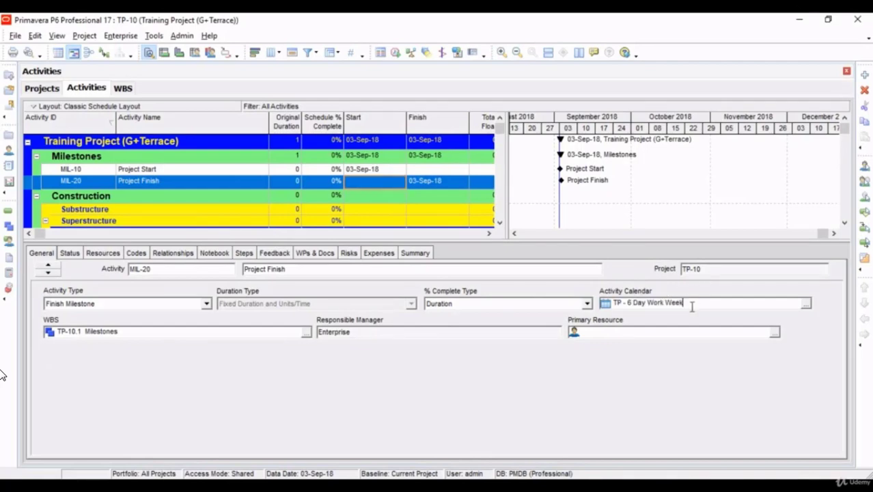
pyautogui.click(43, 88)
pyautogui.click(172, 199)
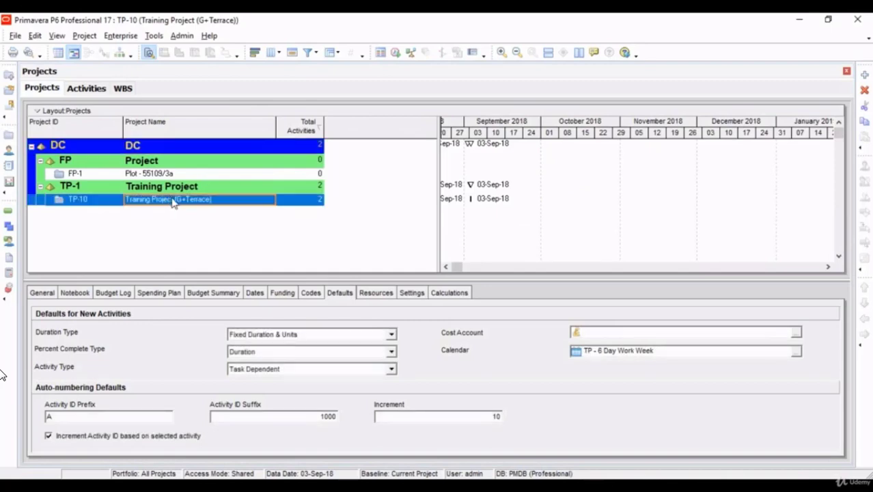
pyautogui.click(338, 291)
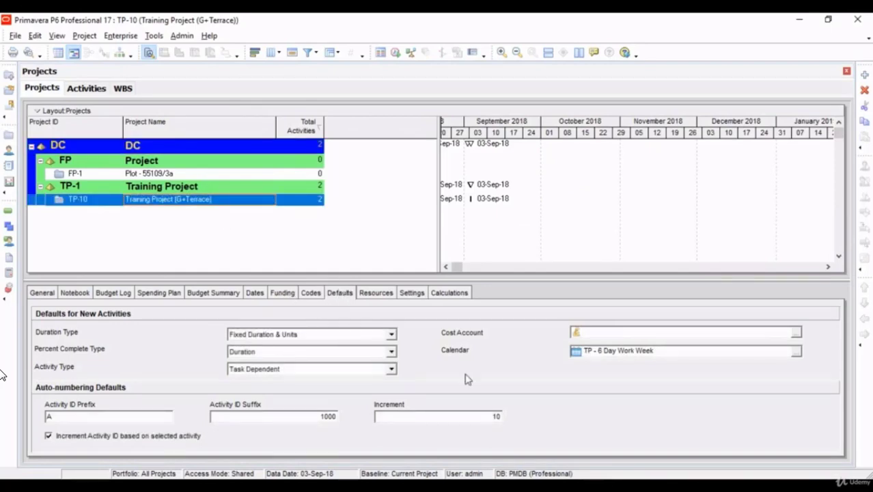
pyautogui.click(672, 356)
pyautogui.click(96, 90)
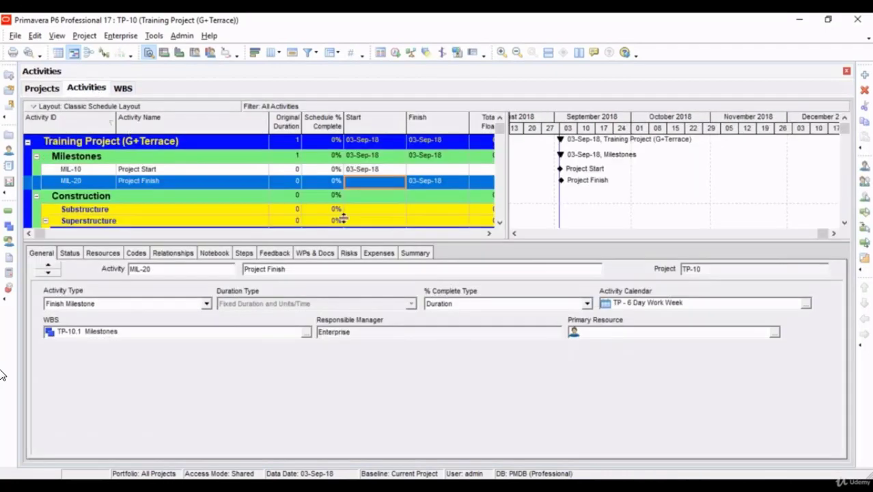
pyautogui.click(693, 308)
# Select the Construction WBS band in the activity table and review the WBS elements beneath it.
pyautogui.click(78, 200)
pyautogui.scroll(-2, 78, 198)
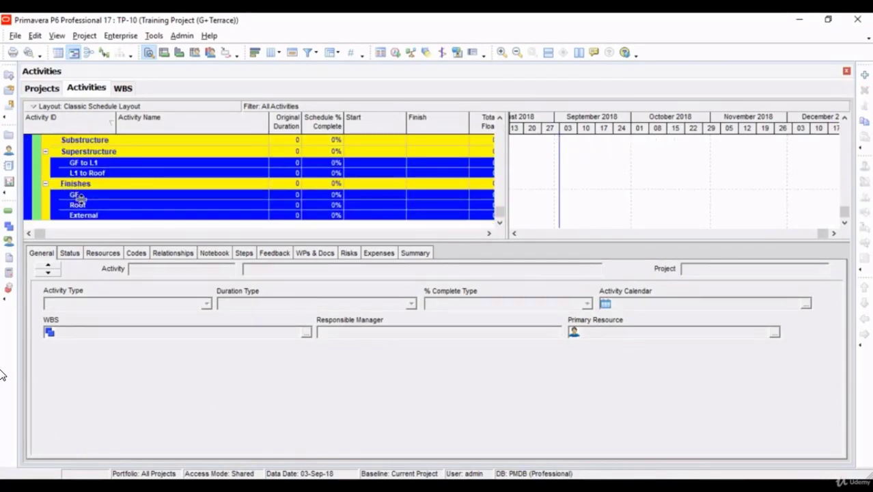
pyautogui.scroll(3, 79, 198)
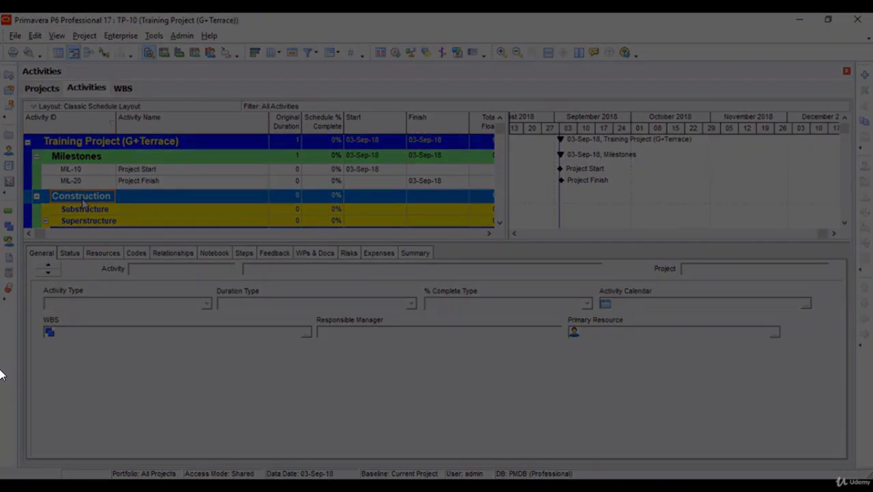